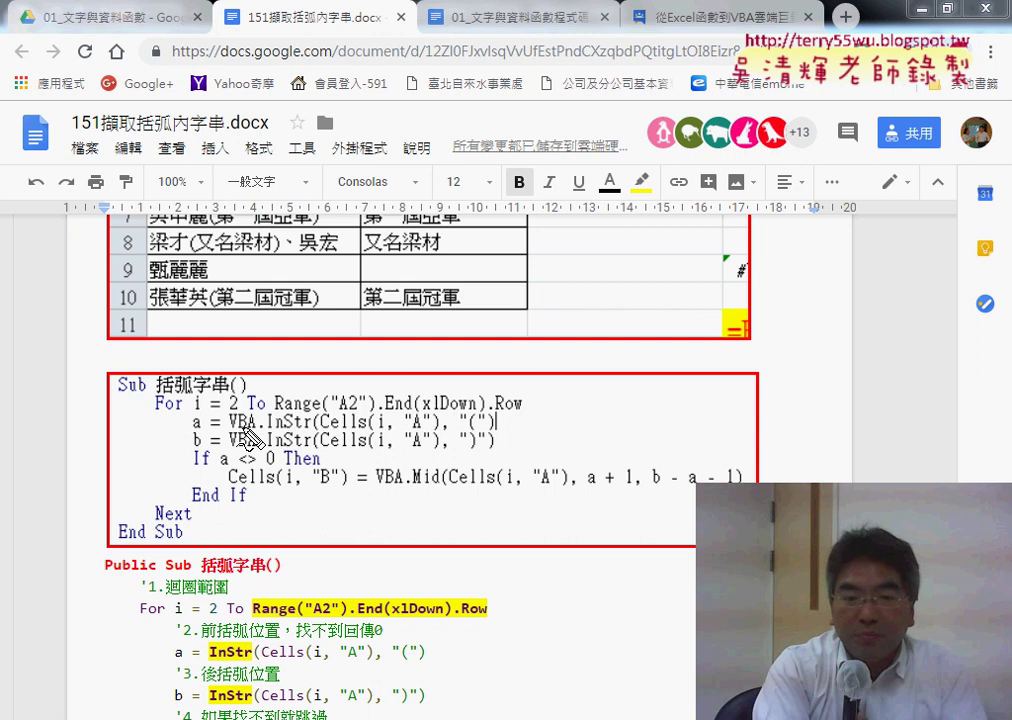
Annotate the variable a, the If a <> 0 condition and End If lines, then clear the marks
mouse_move(191, 428)
left_mouse_down()
mouse_move(208, 428)
mouse_move(208, 447)
left_mouse_up()
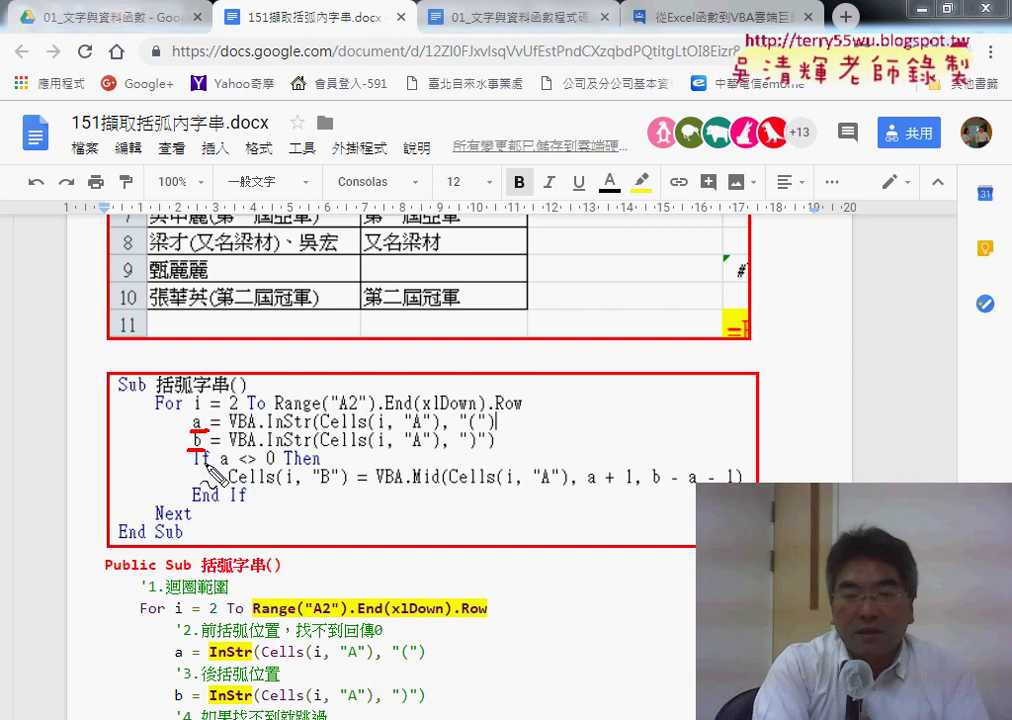
left_click_drag(196, 465, 288, 465)
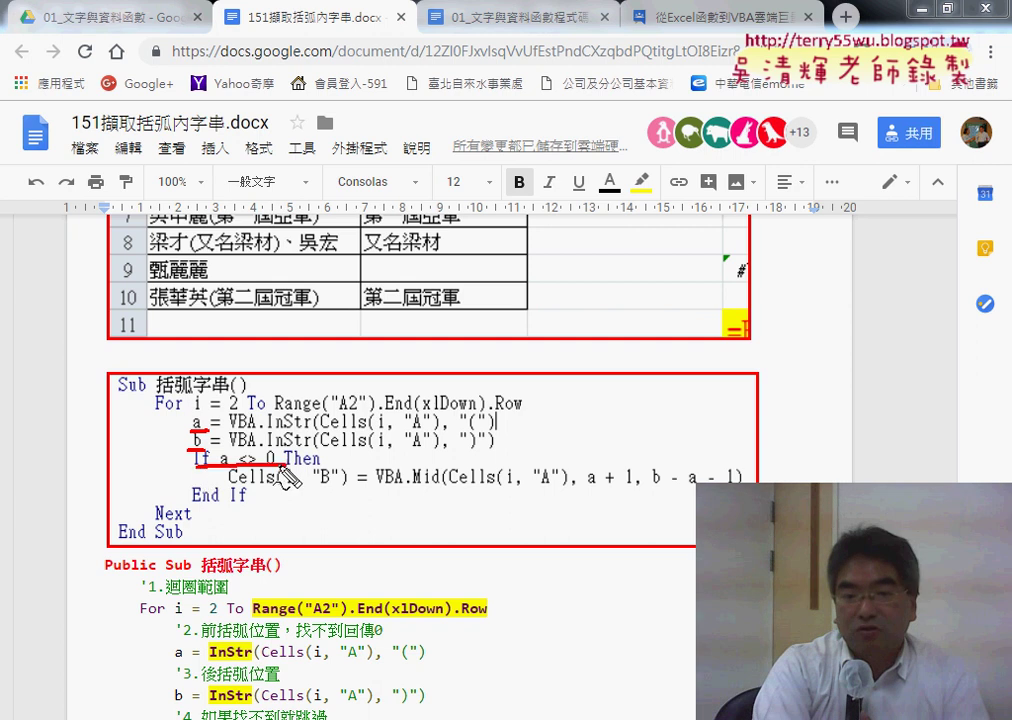
left_click_drag(193, 504, 240, 504)
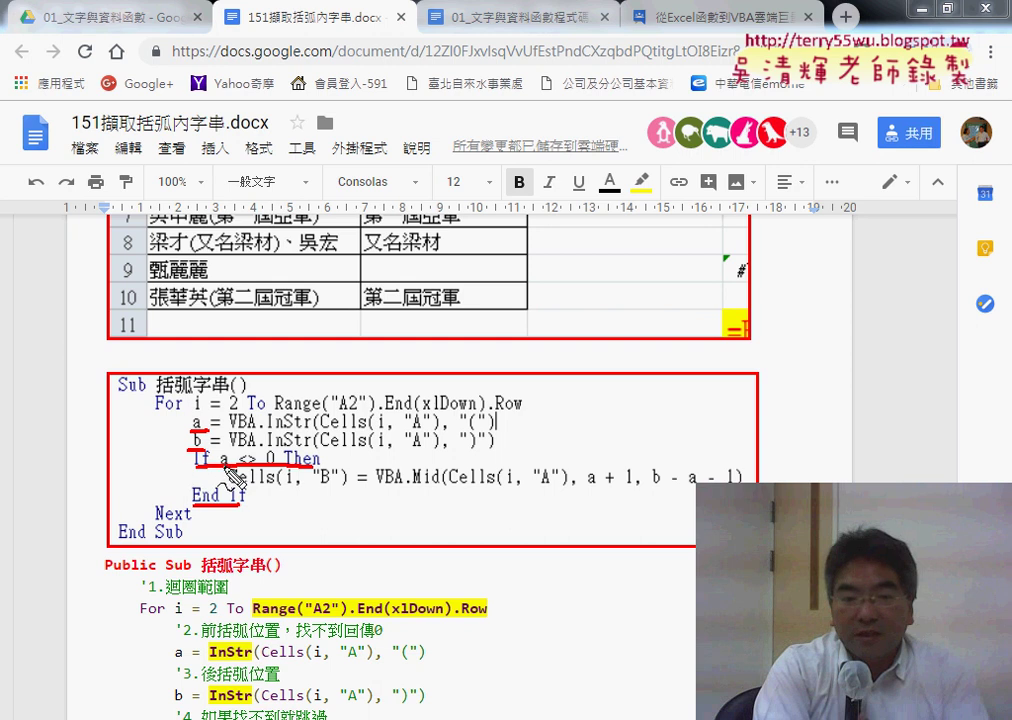
mouse_move(214, 468)
left_mouse_down()
mouse_move(290, 452)
mouse_move(284, 466)
left_mouse_up()
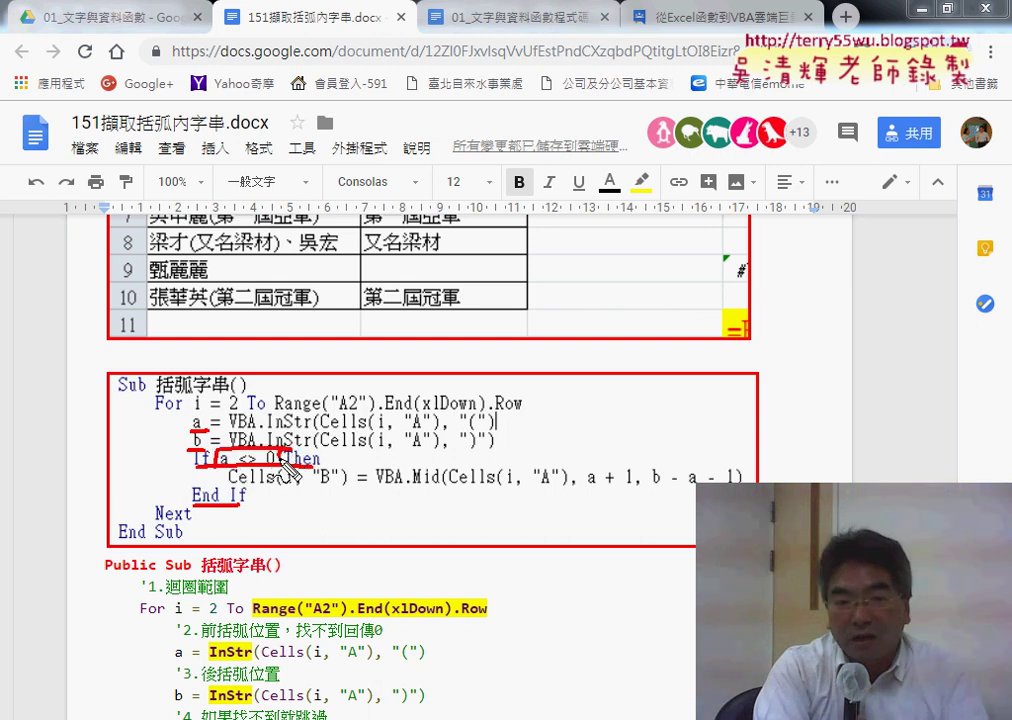
mouse_move(195, 458)
left_mouse_down()
mouse_move(195, 490)
mouse_move(232, 482)
left_mouse_up()
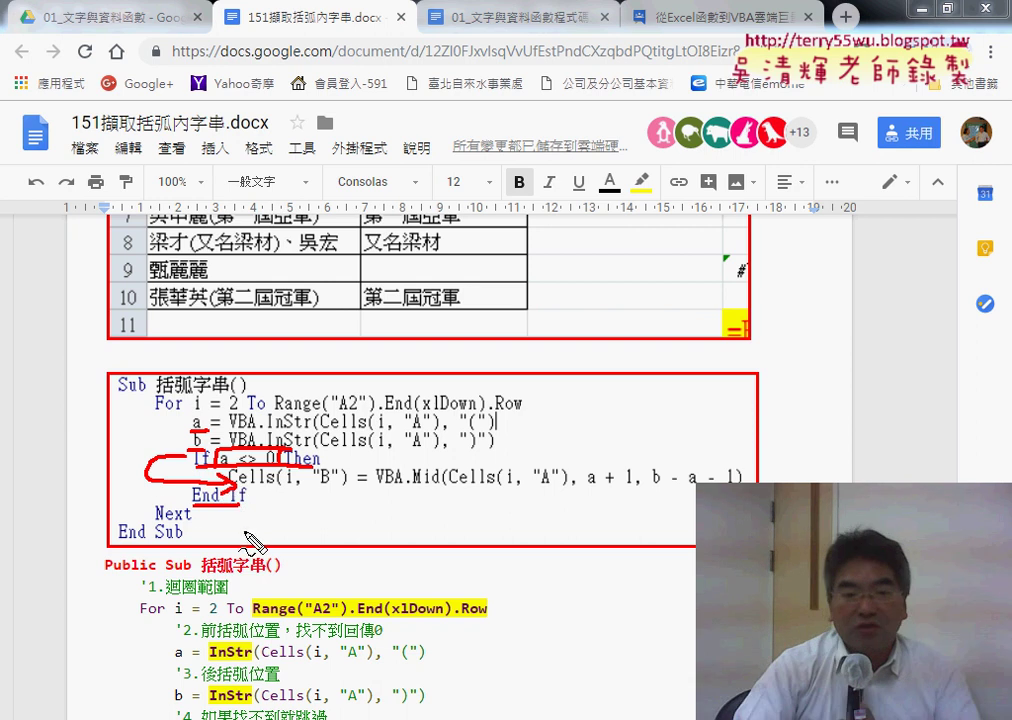
key("Escape")
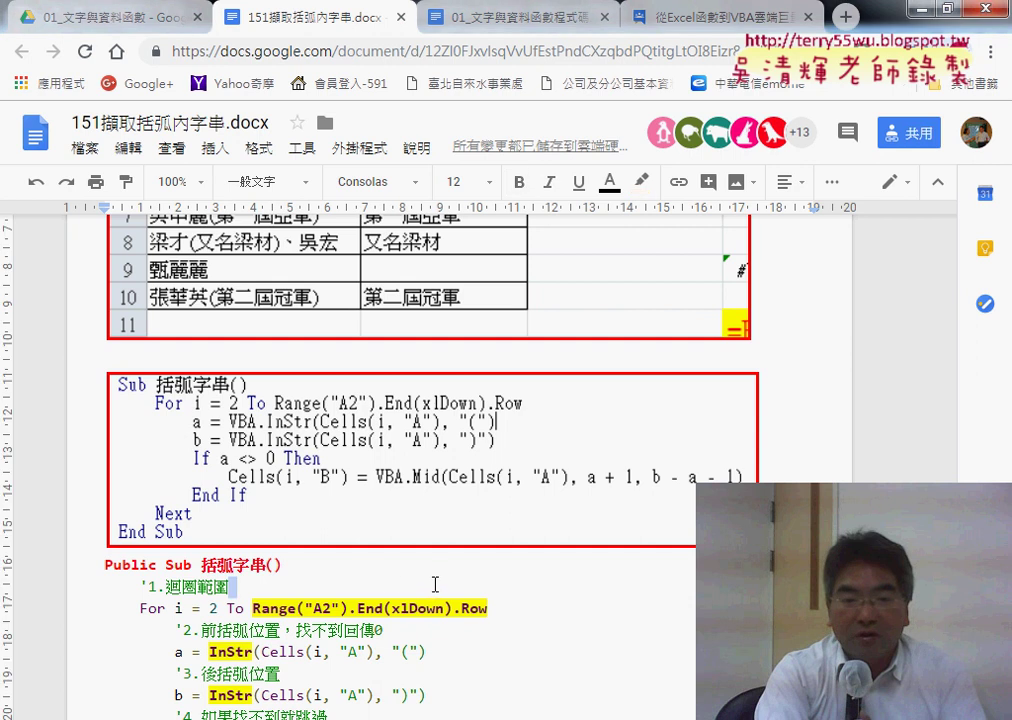
Select the '1.迴圈範圍 comment line and switch to the Visual Basic editor
scroll(390, 582, "down", 2)
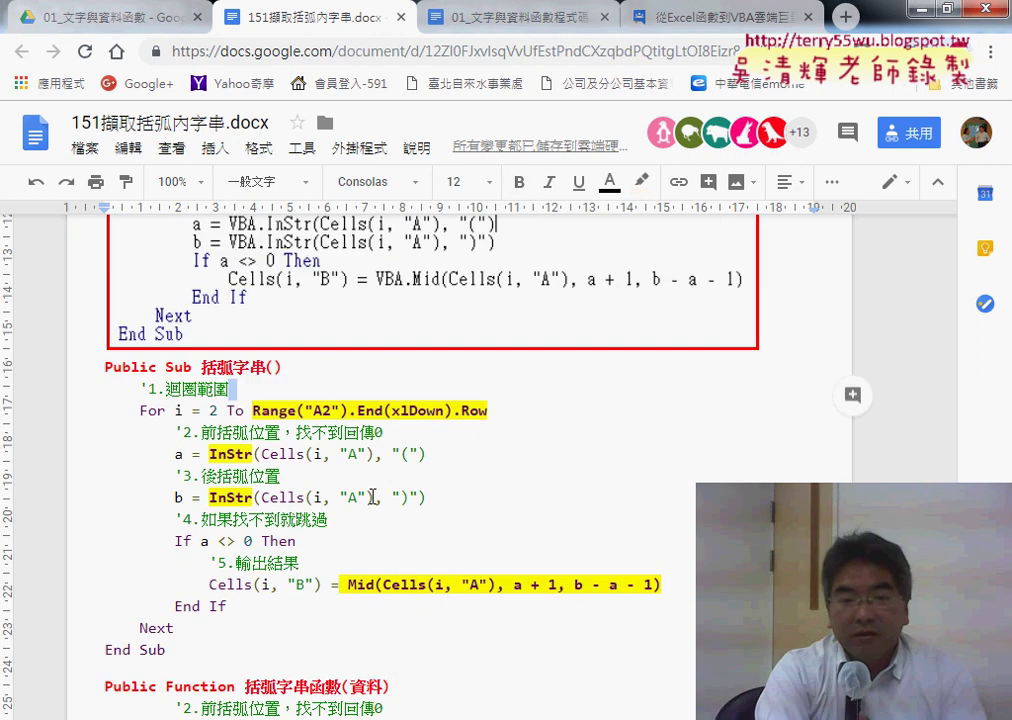
scroll(201, 464, "up", 1)
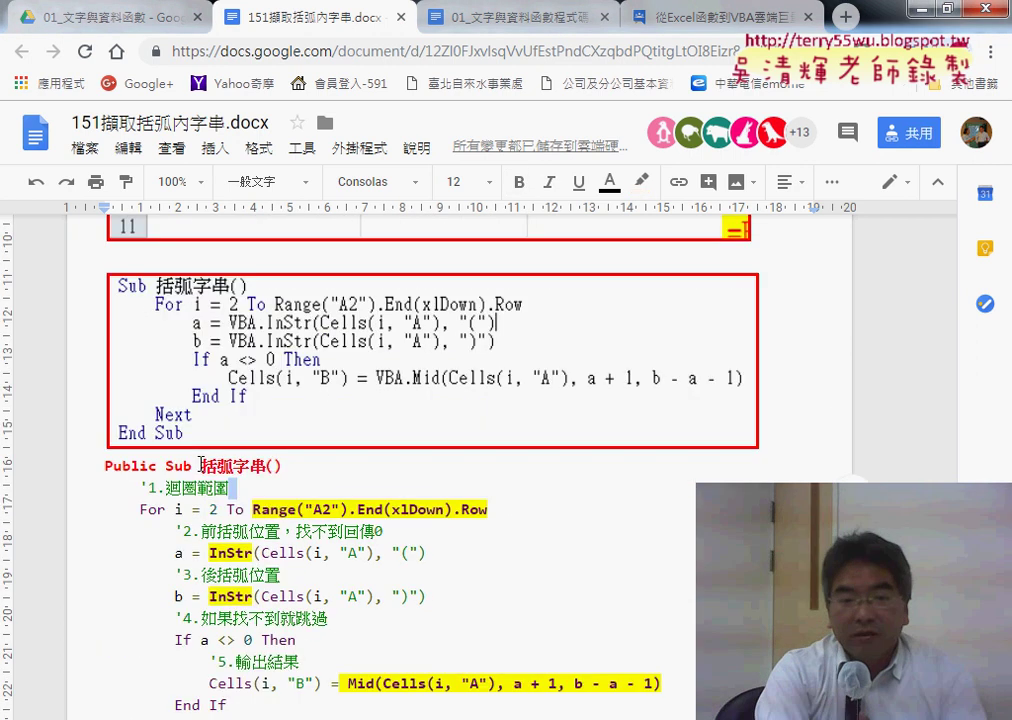
triple_click(141, 488)
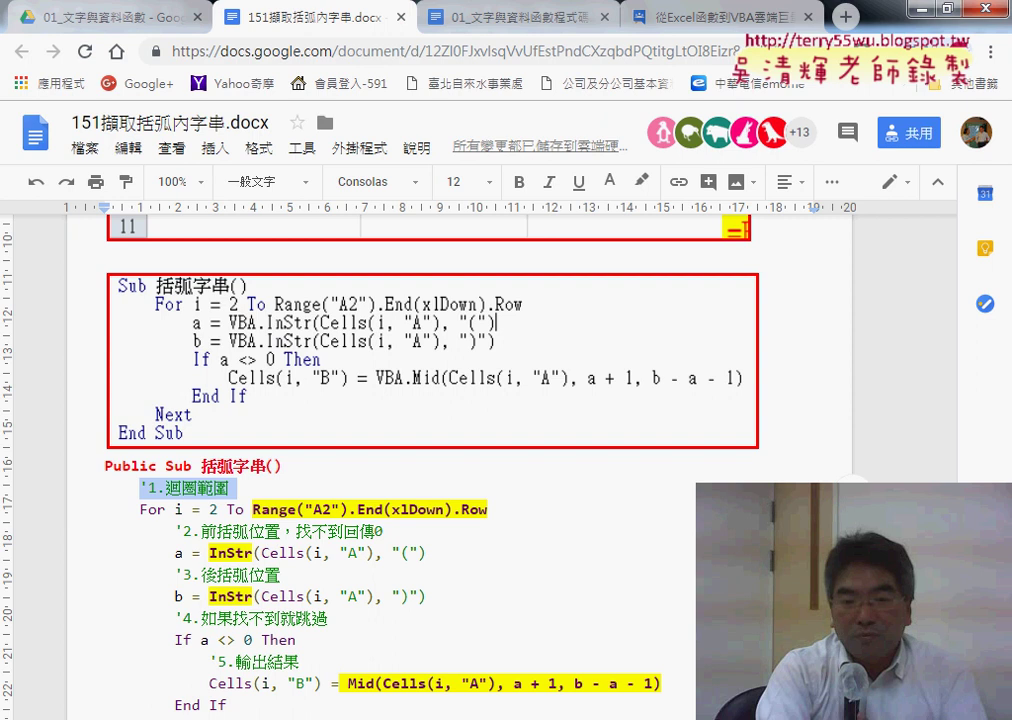
key("alt+Tab")
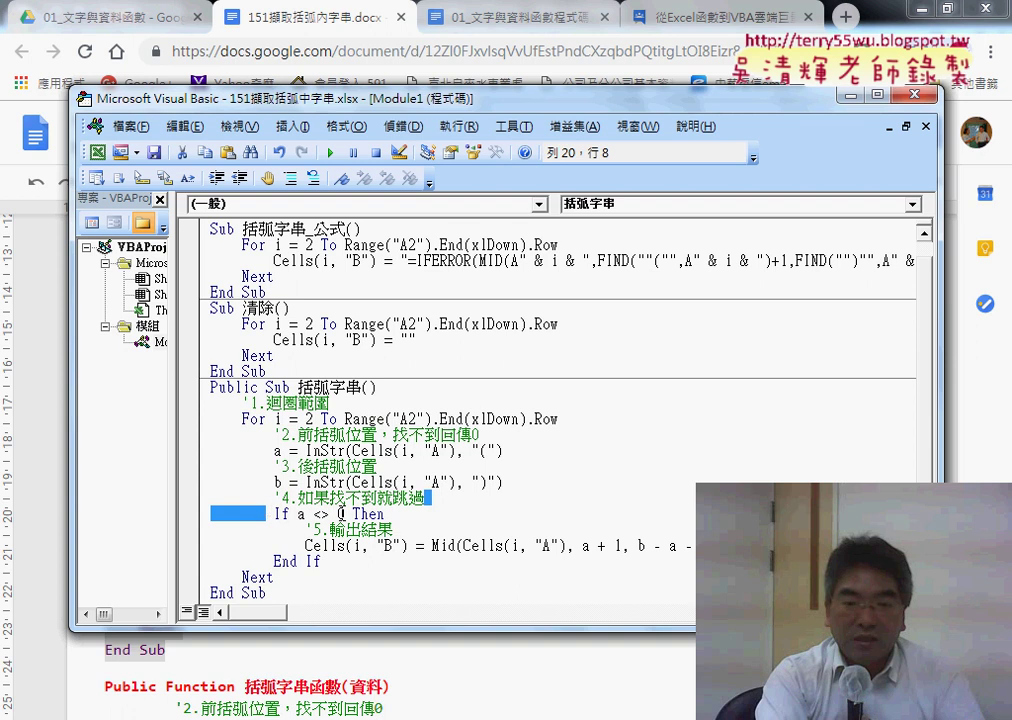
Select the '5.輸出結果 comment and minimise the Visual Basic editor to reveal the Excel sheet
left_click_drag(393, 529, 305, 529)
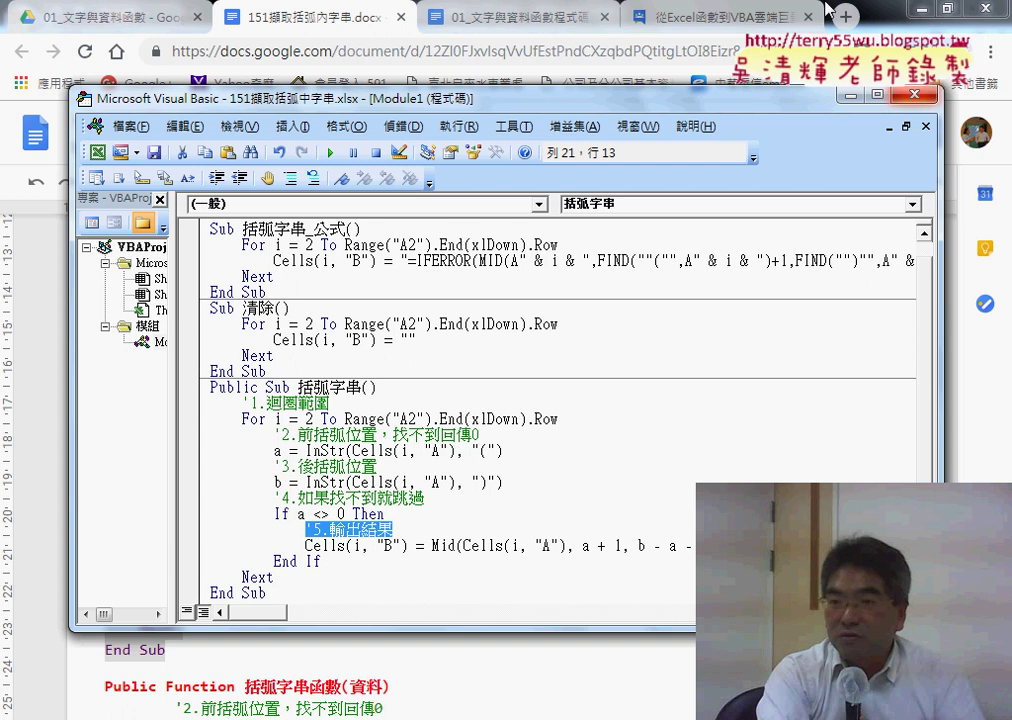
left_click(845, 95)
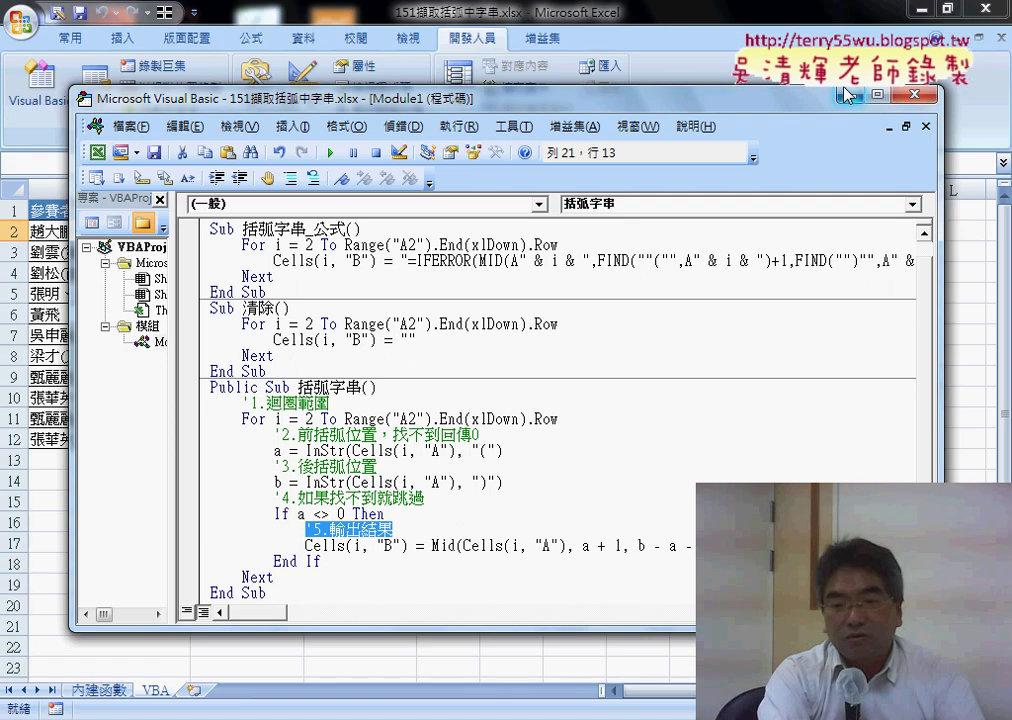
left_click(847, 95)
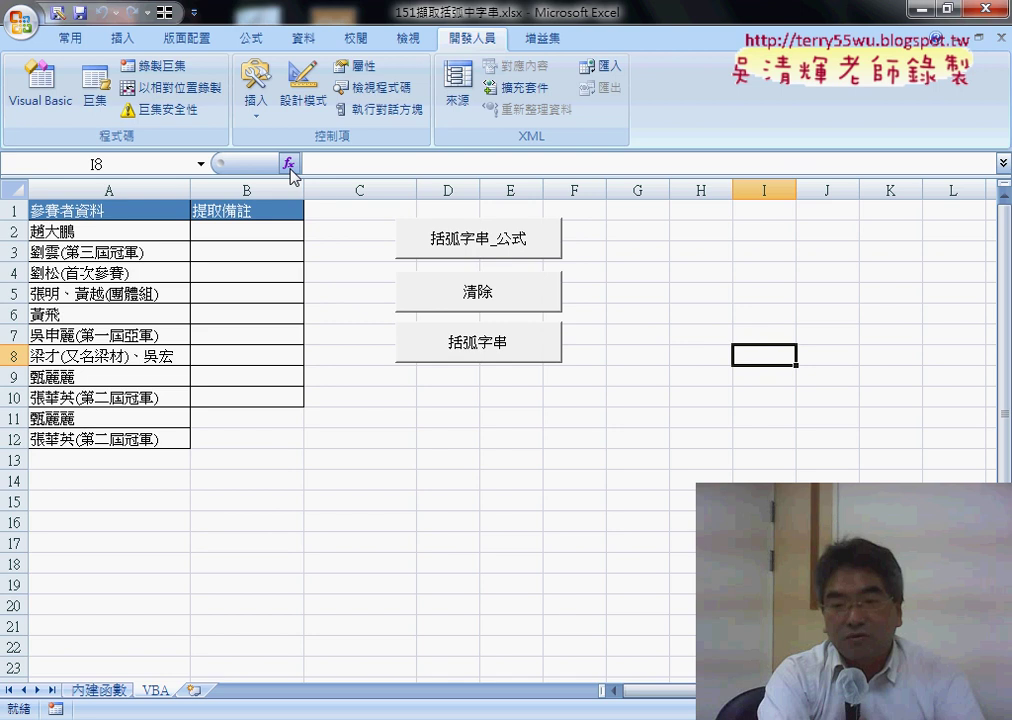
Browse the Insert Function categories, cancel, and reopen the Visual Basic editor with Alt+F11
left_click(290, 168)
left_click(681, 211)
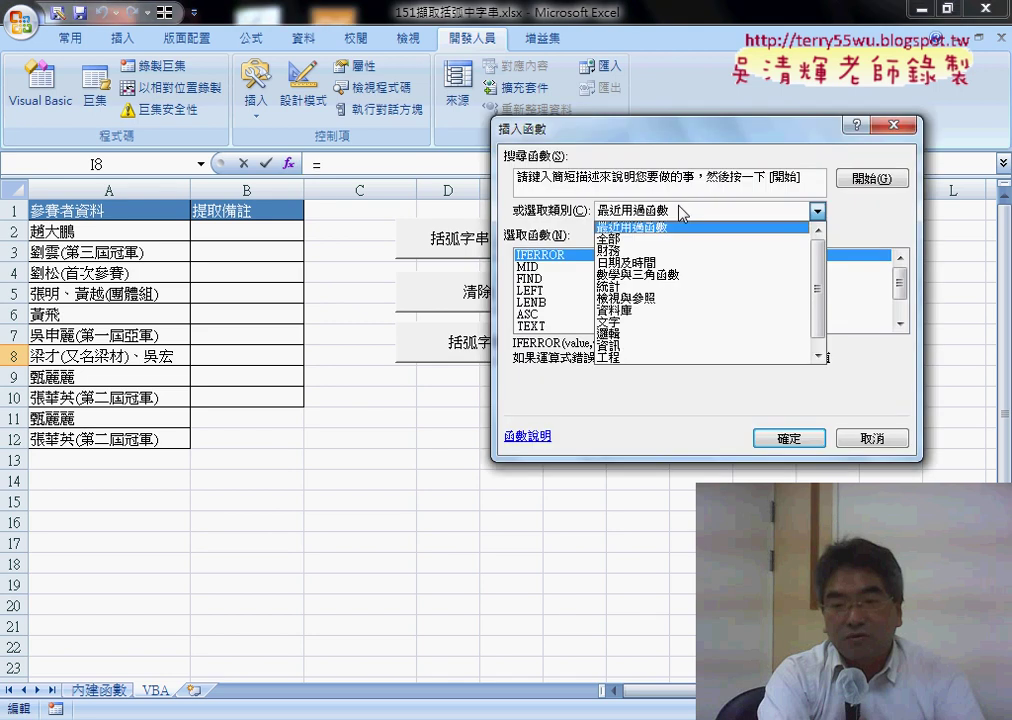
left_click_drag(819, 295, 820, 313)
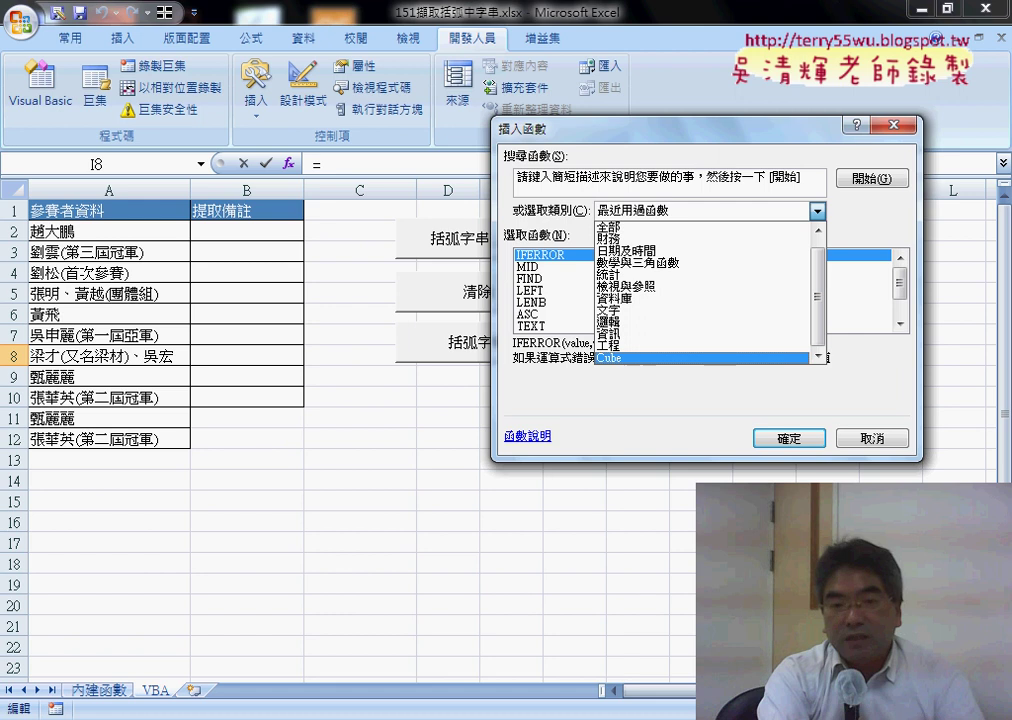
key("Escape")
key("Escape")
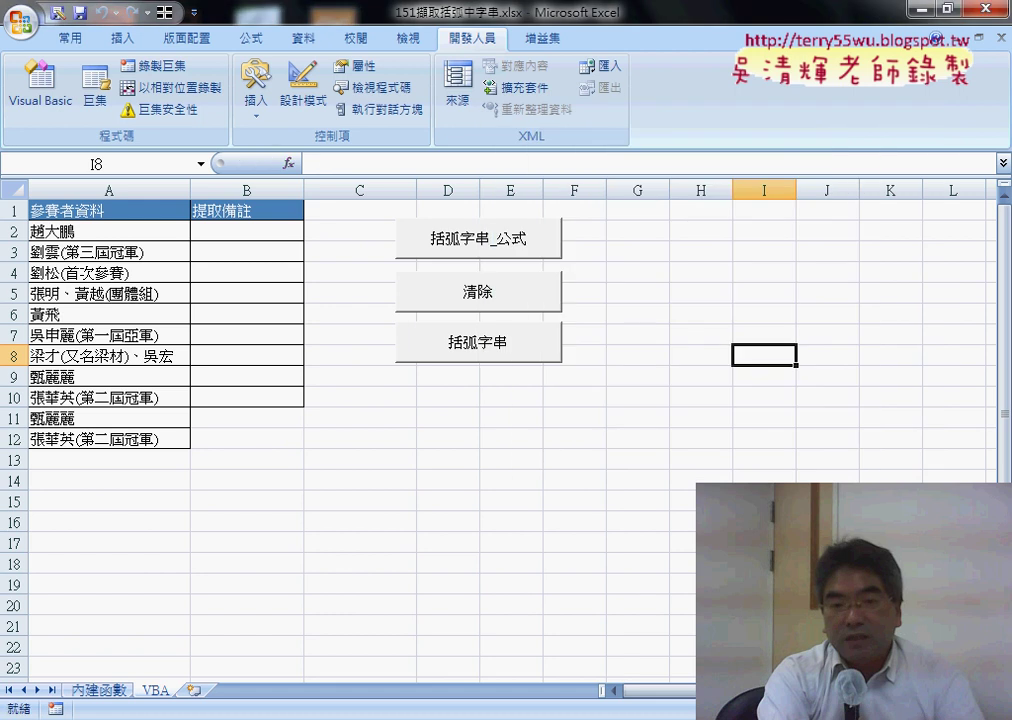
key("alt+F11")
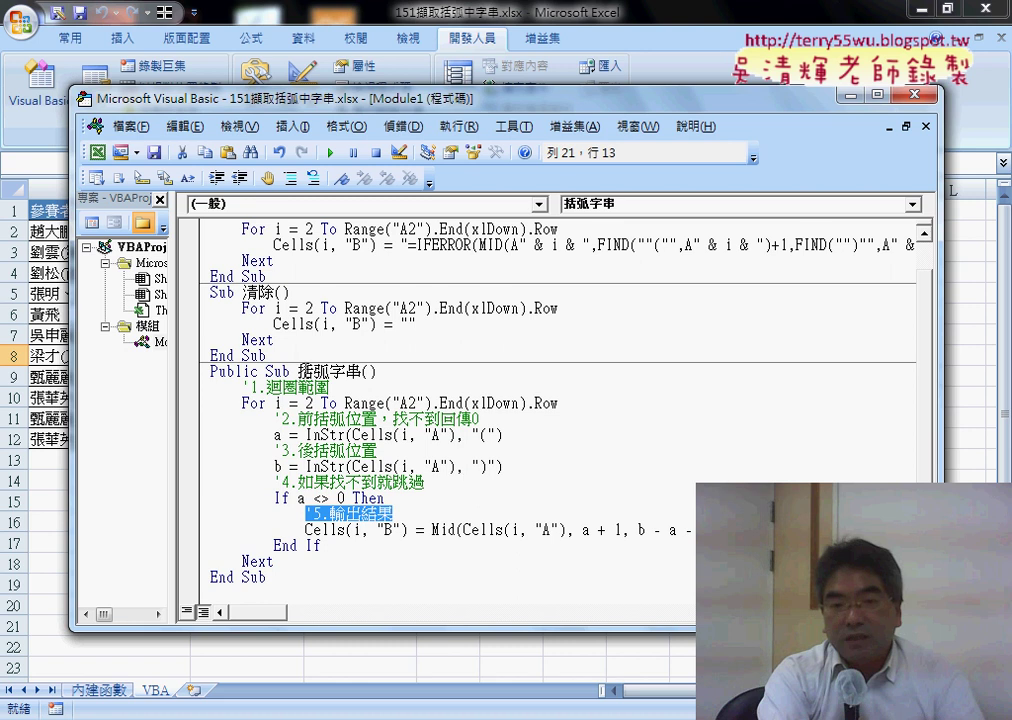
Copy the macro name 括弧字串 and insert a new Function procedure named 括弧字串函數
left_click_drag(298, 371, 360, 371)
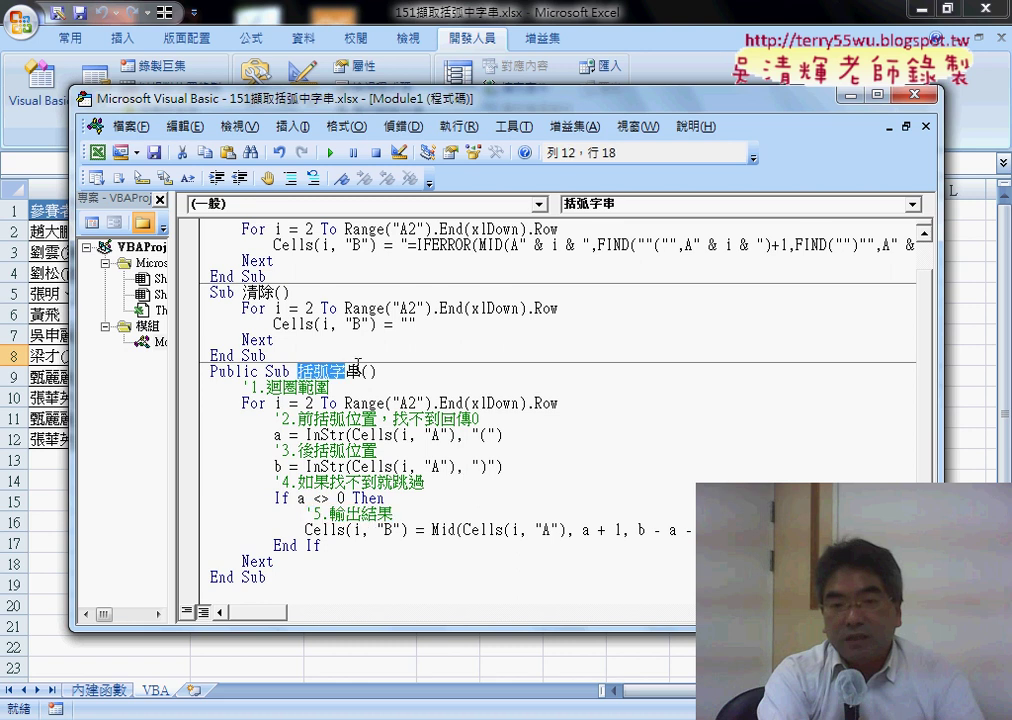
right_click(295, 312)
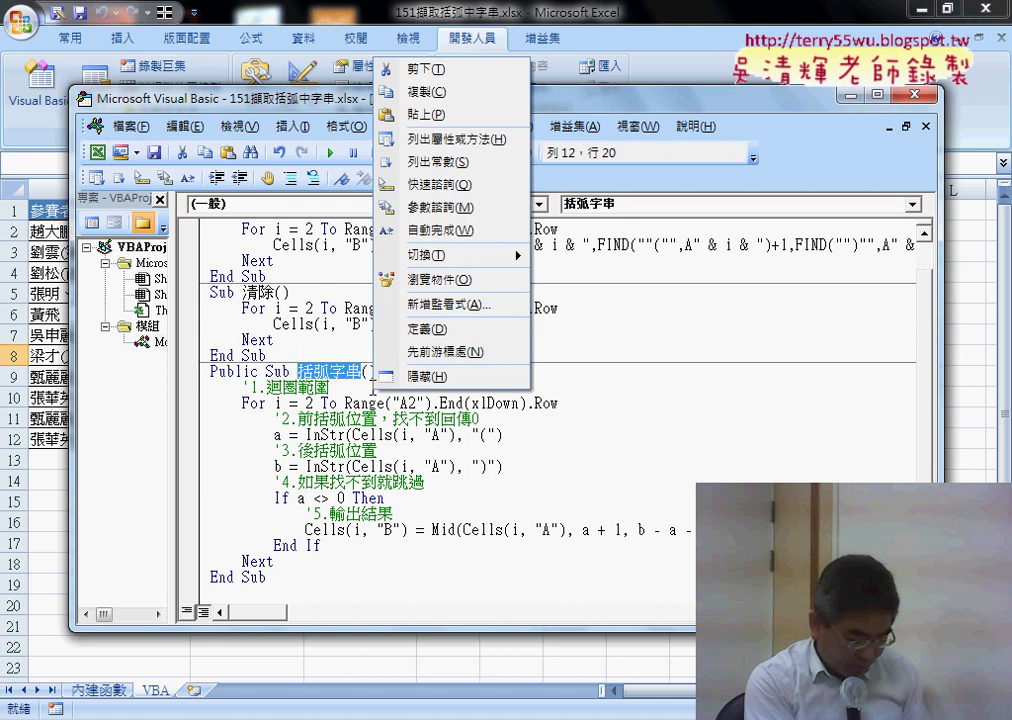
left_click(335, 77)
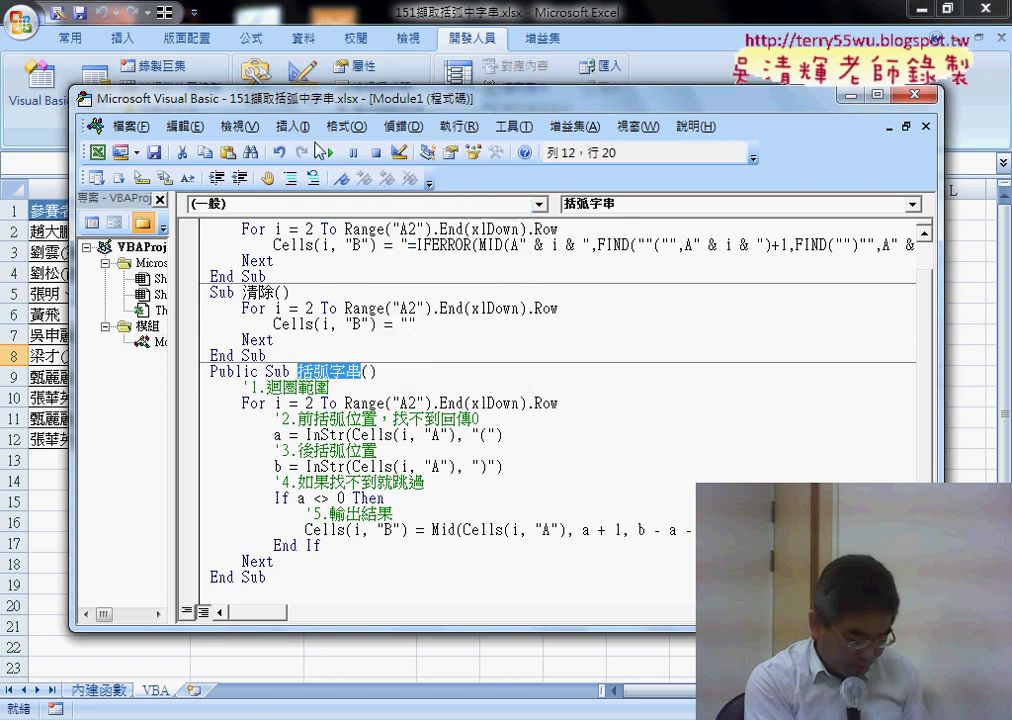
left_click(292, 126)
left_click(320, 149)
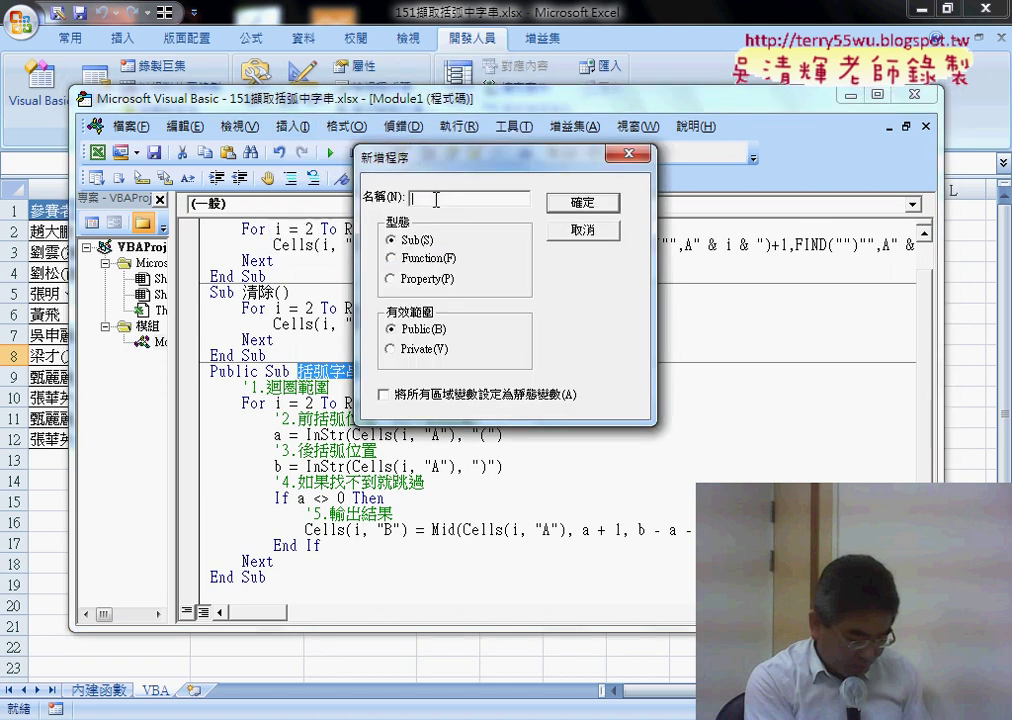
right_click(460, 200)
left_click(470, 266)
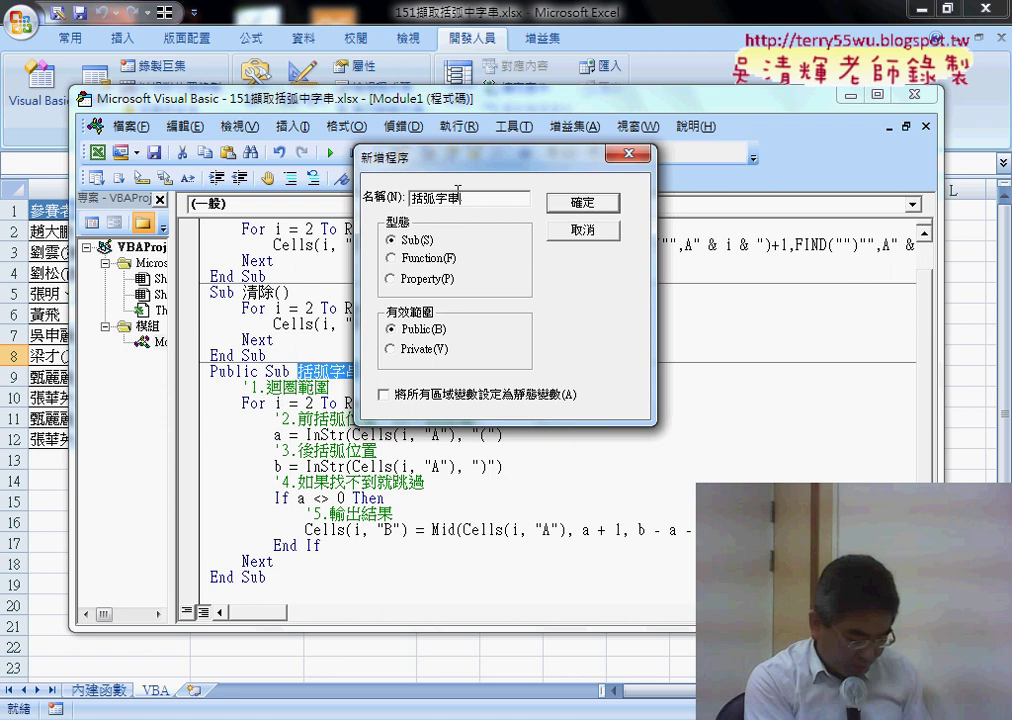
type("c0")
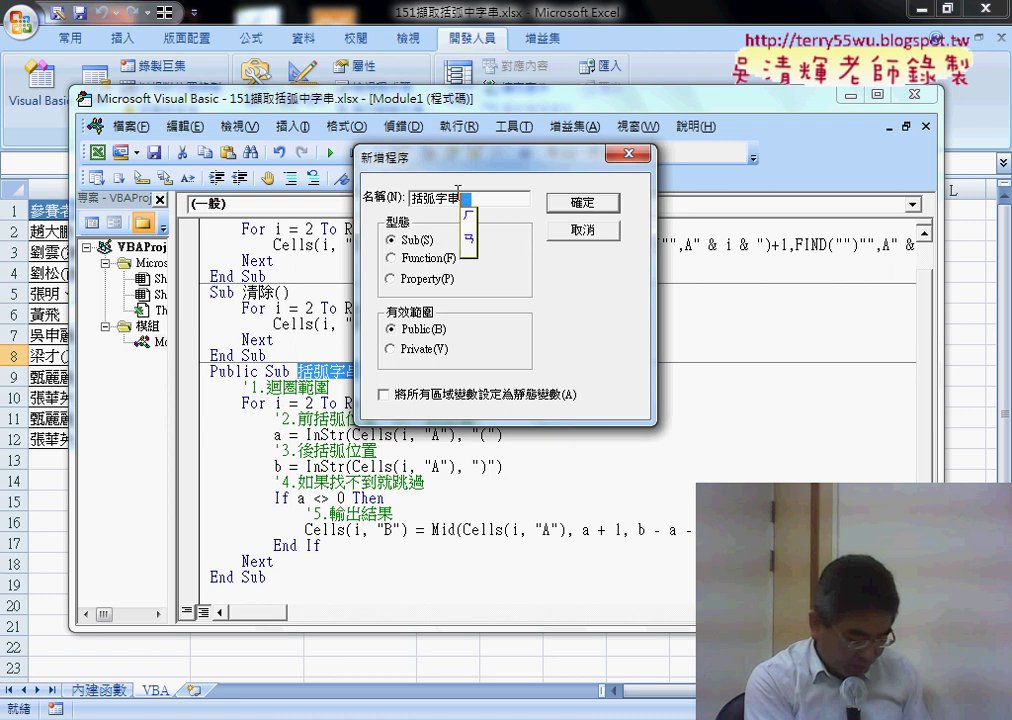
type("6gj4")
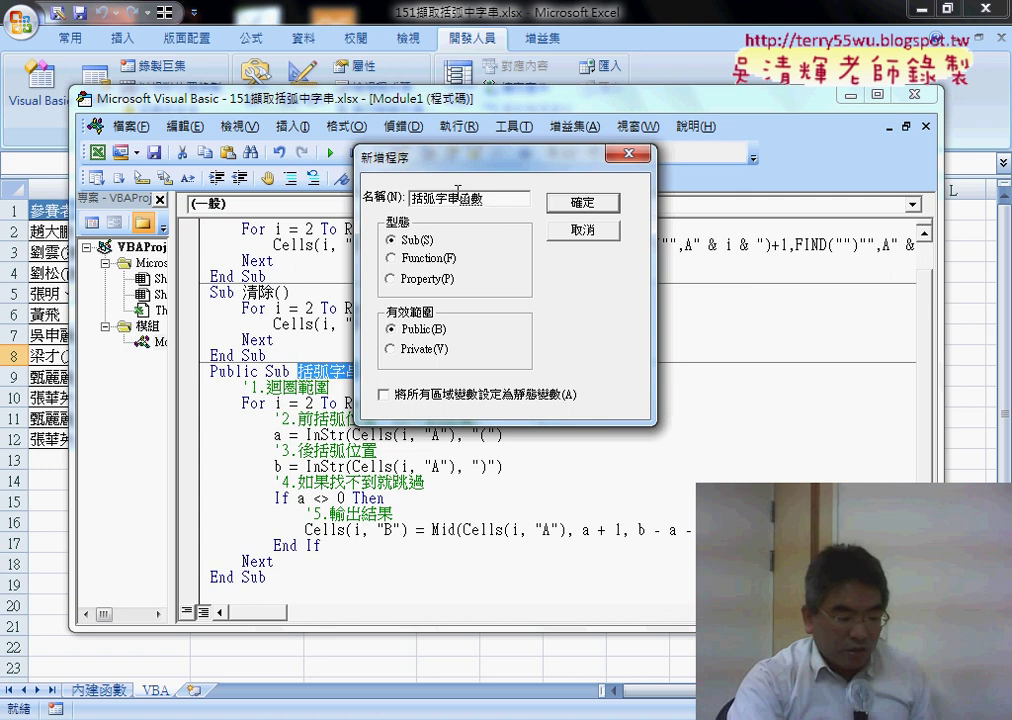
key("Return")
left_click(427, 260)
left_click(600, 204)
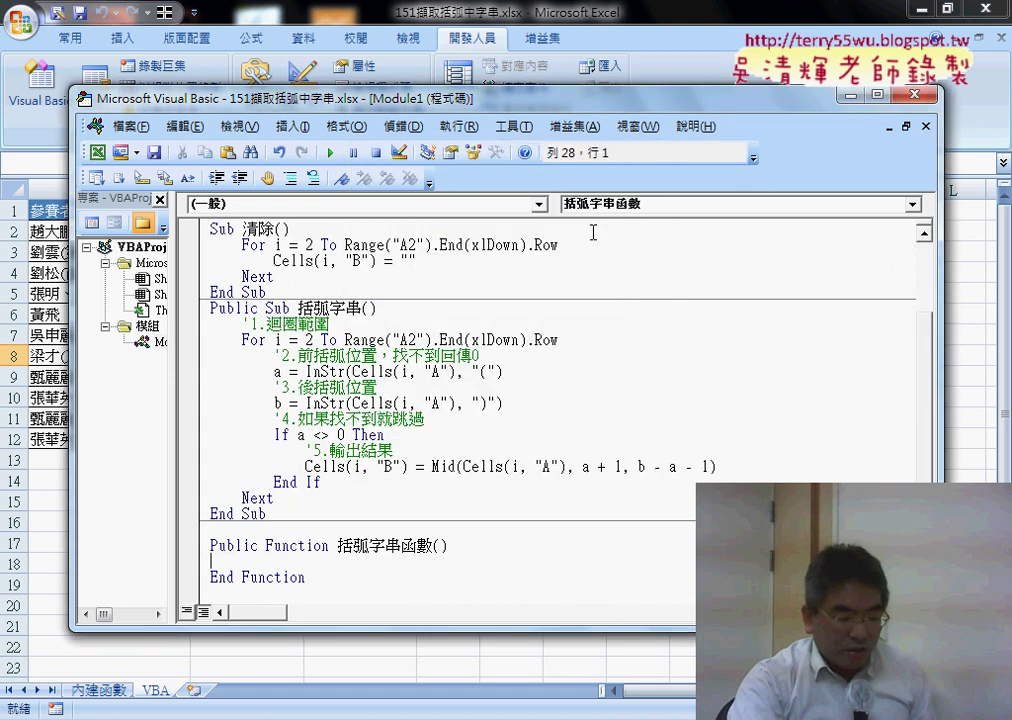
Narrow and move the editor aside, then put the caret inside 括弧字串函數's empty parentheses
left_click_drag(942, 352, 795, 352)
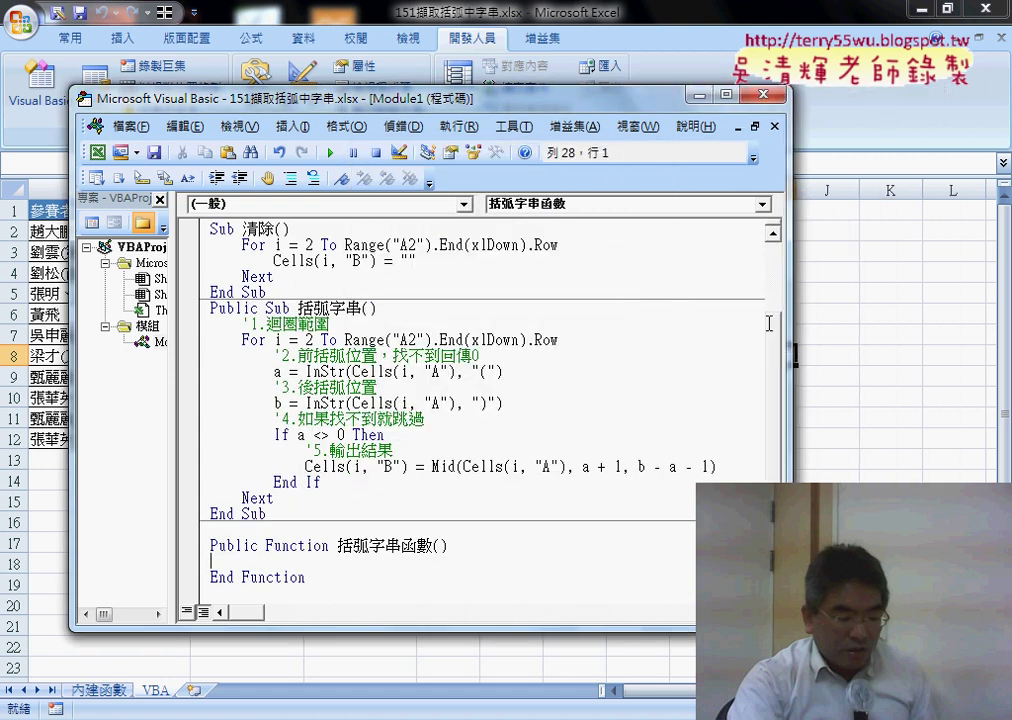
left_click_drag(388, 94, 586, 43)
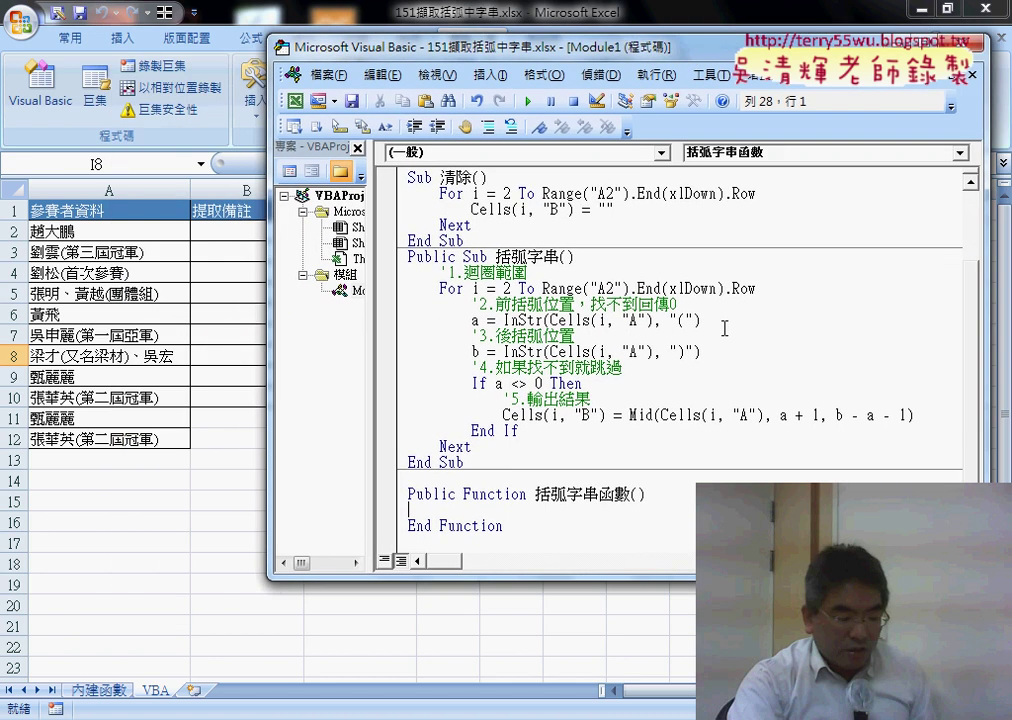
left_click_drag(463, 494, 652, 495)
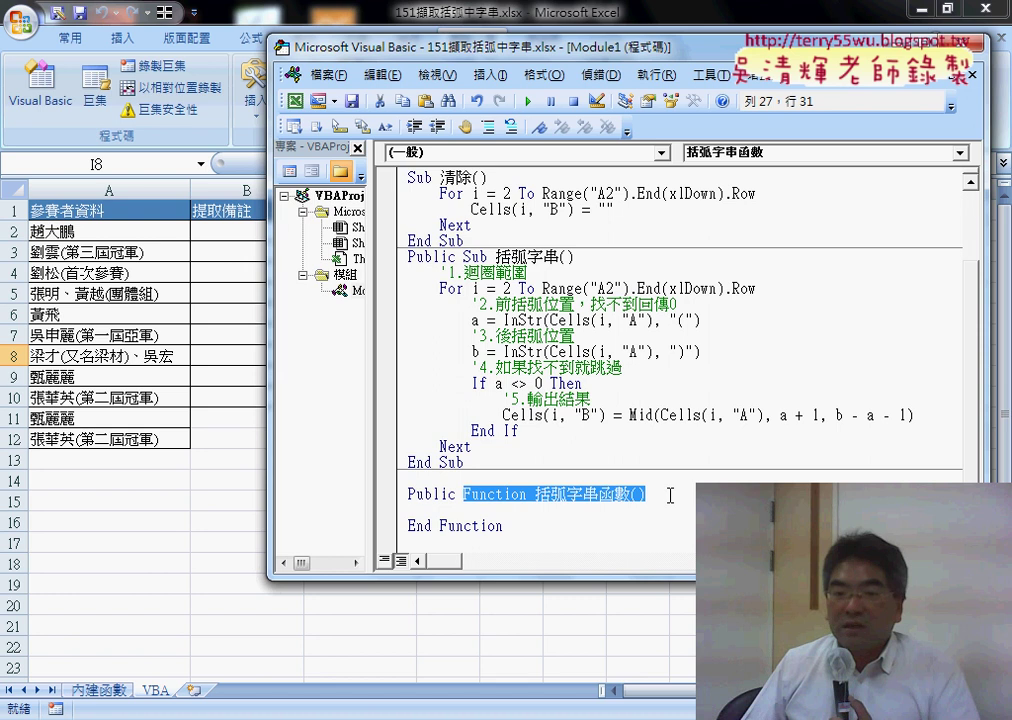
left_click(668, 494)
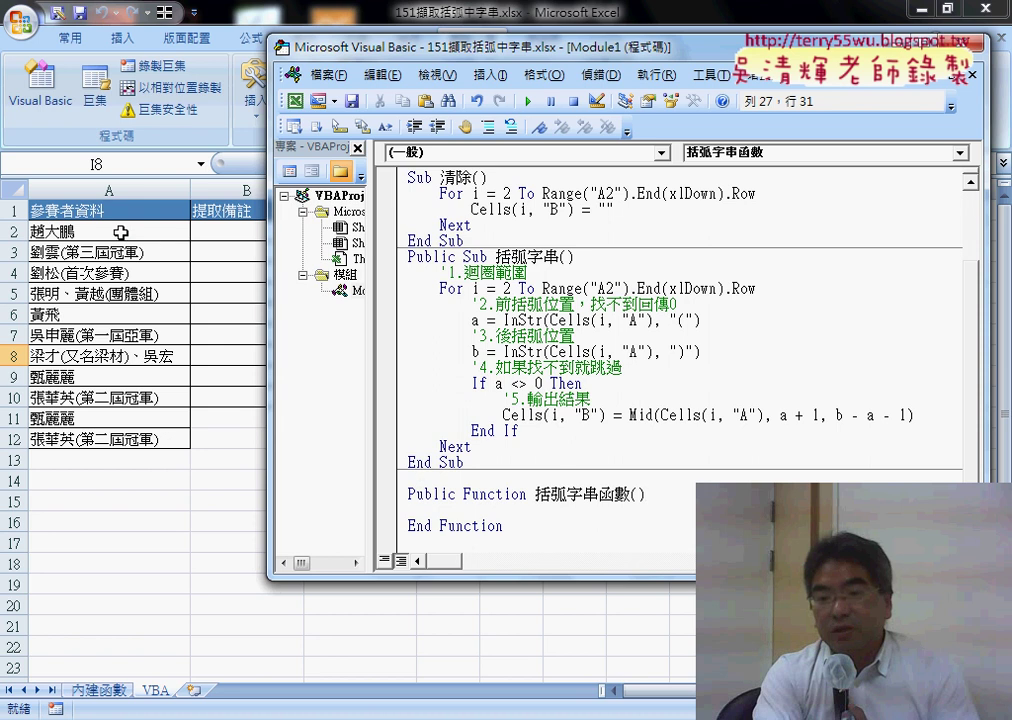
key("shift+Left")
key("shift+Left")
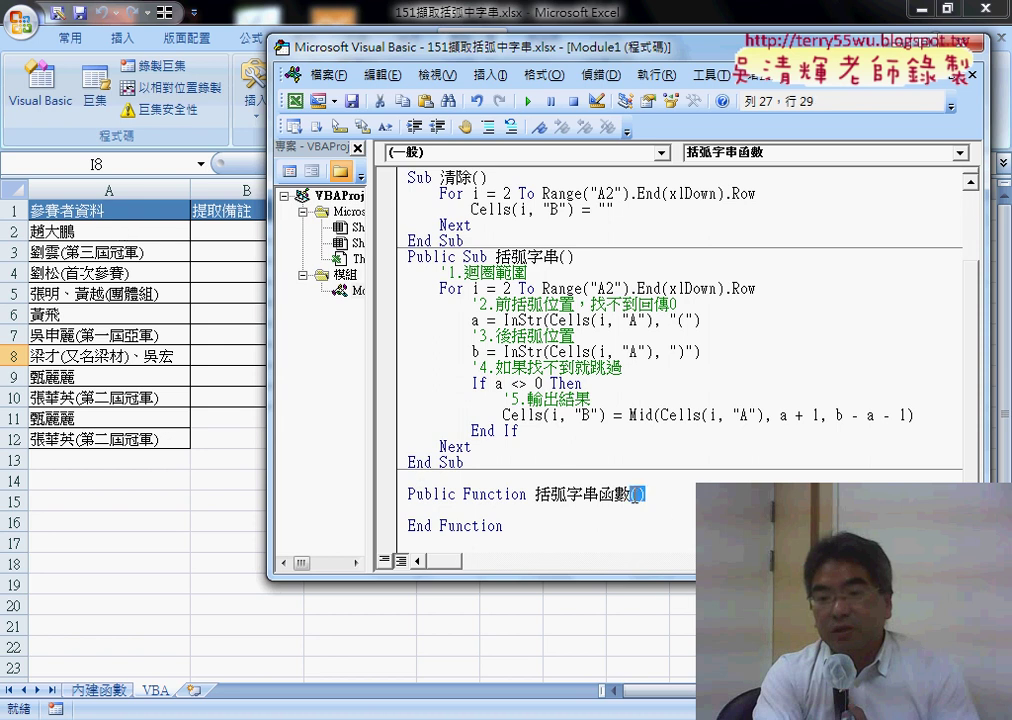
Copy the A1 header text 參賽者資料 and paste it as the function's parameter
left_click(103, 209)
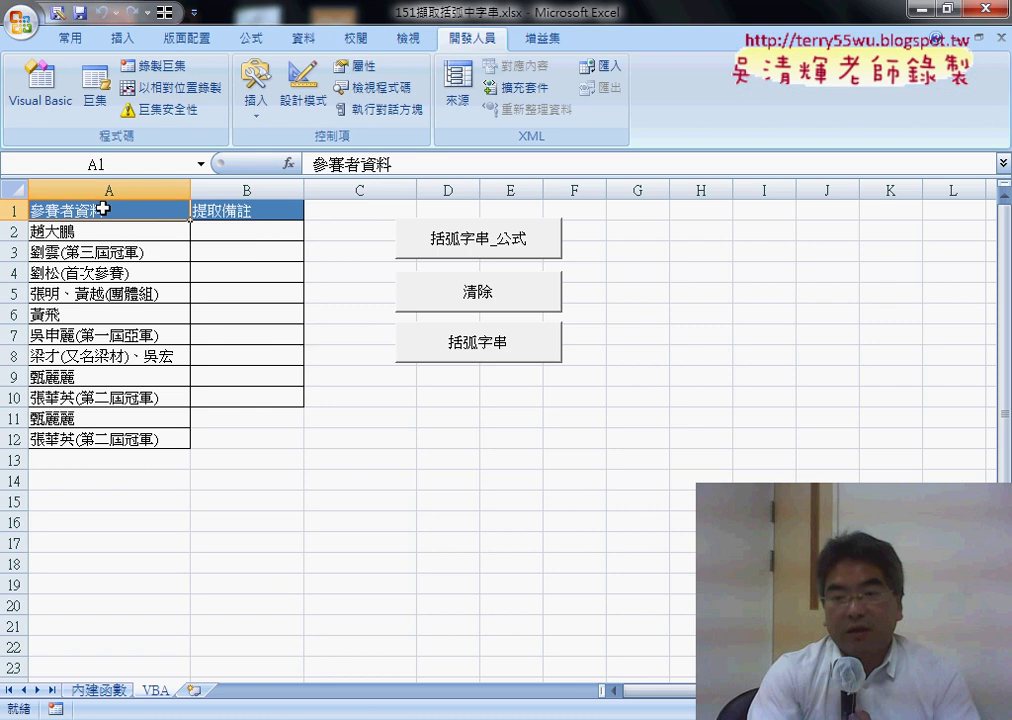
left_click_drag(313, 164, 436, 165)
right_click(378, 170)
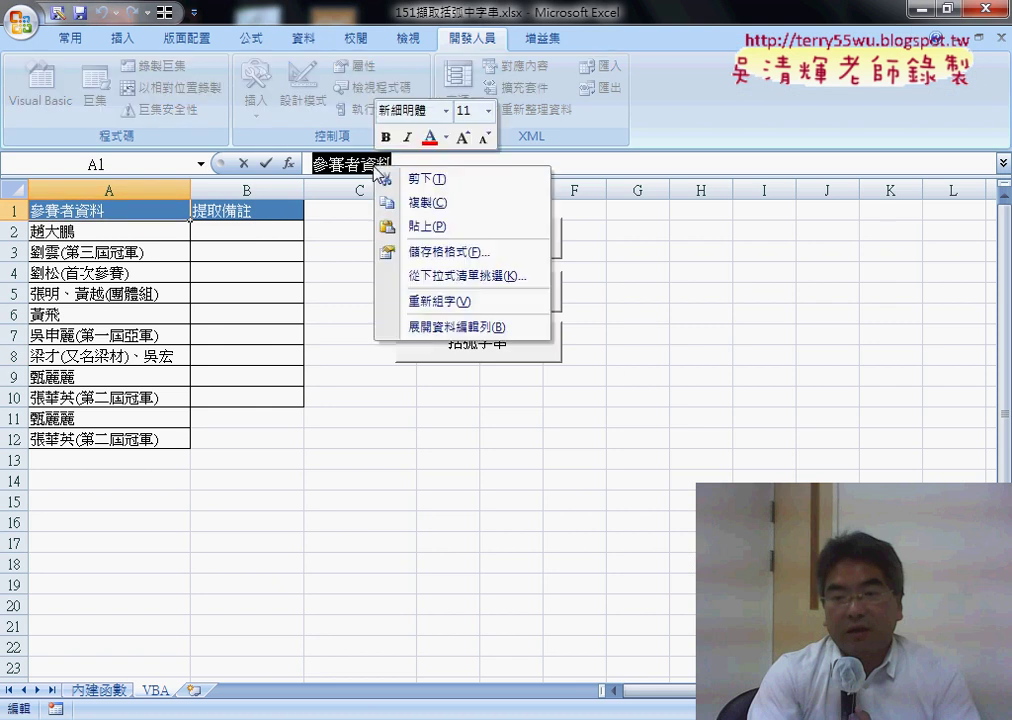
left_click(402, 202)
left_click(241, 162)
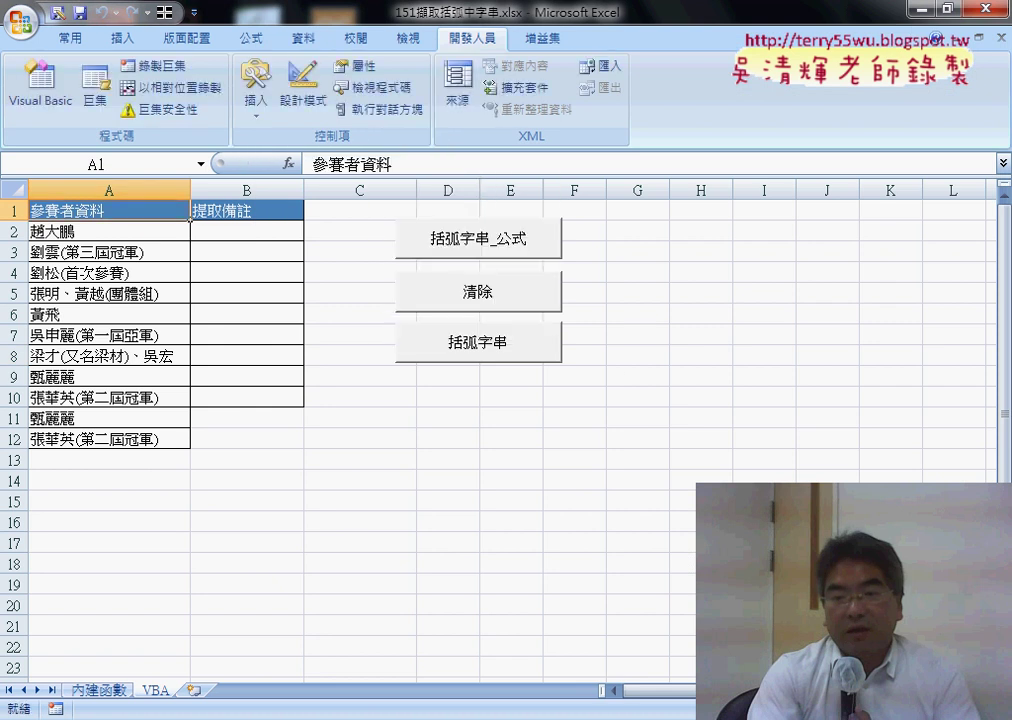
key("alt+F11")
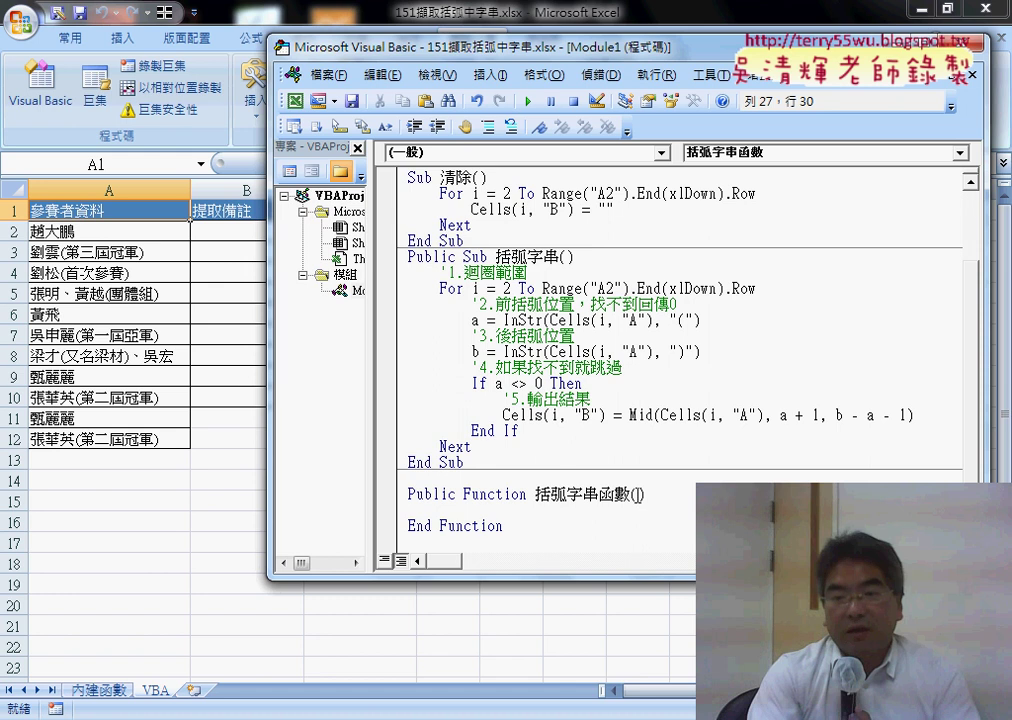
key("ctrl+v")
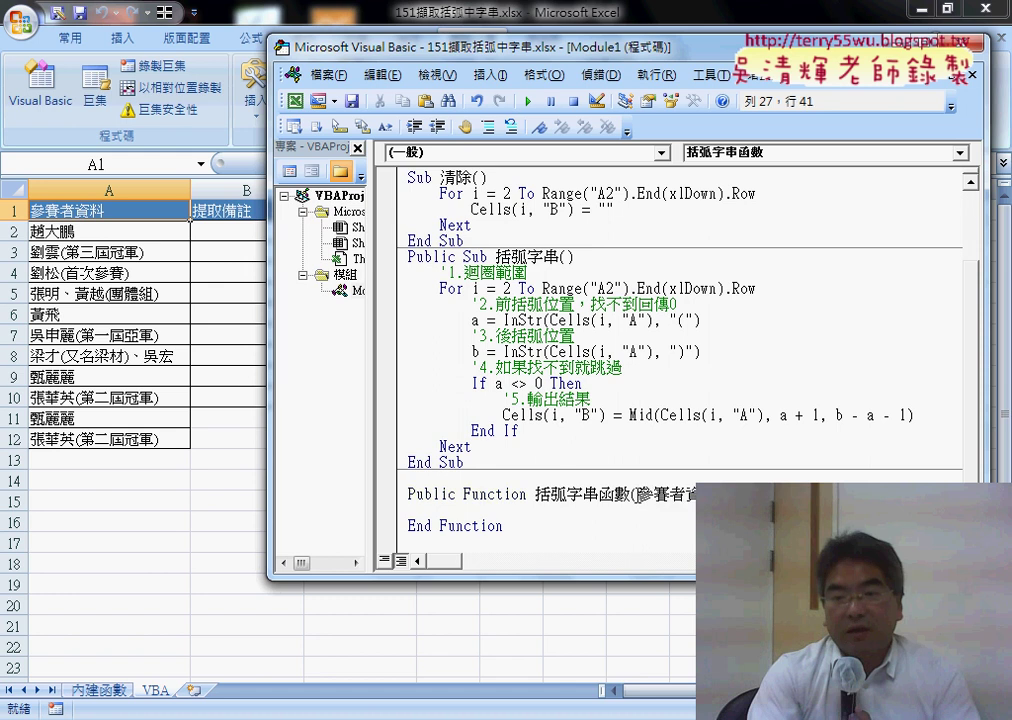
Start an indented body line in the function and select the Sub's loop body from '2 to End If
key("Down")
key("Tab")
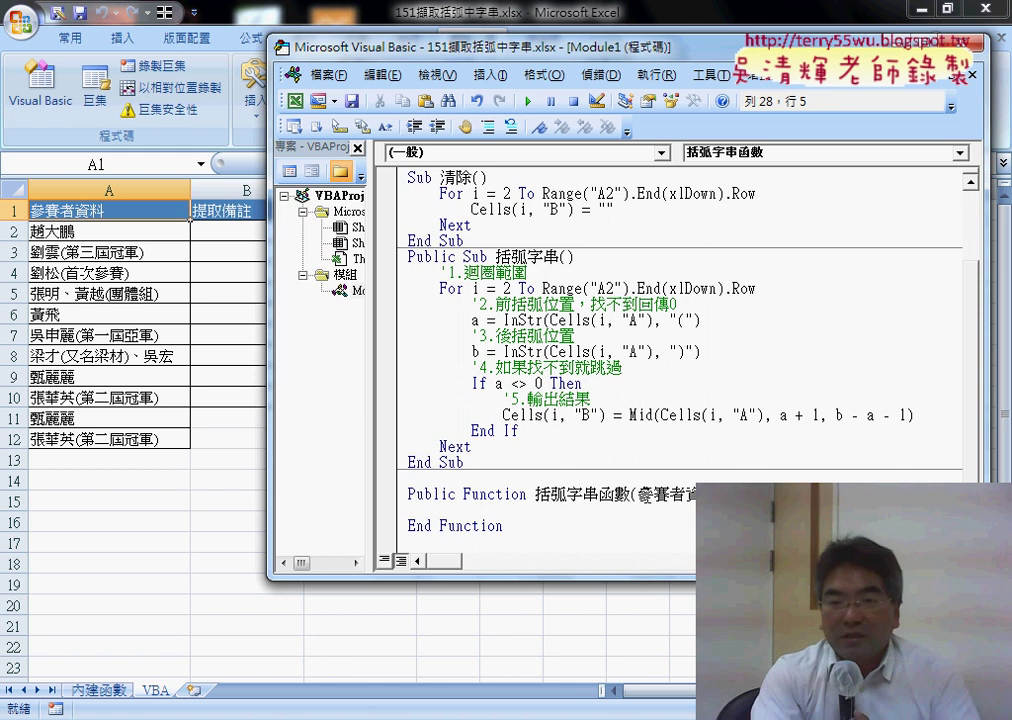
double_click(648, 494)
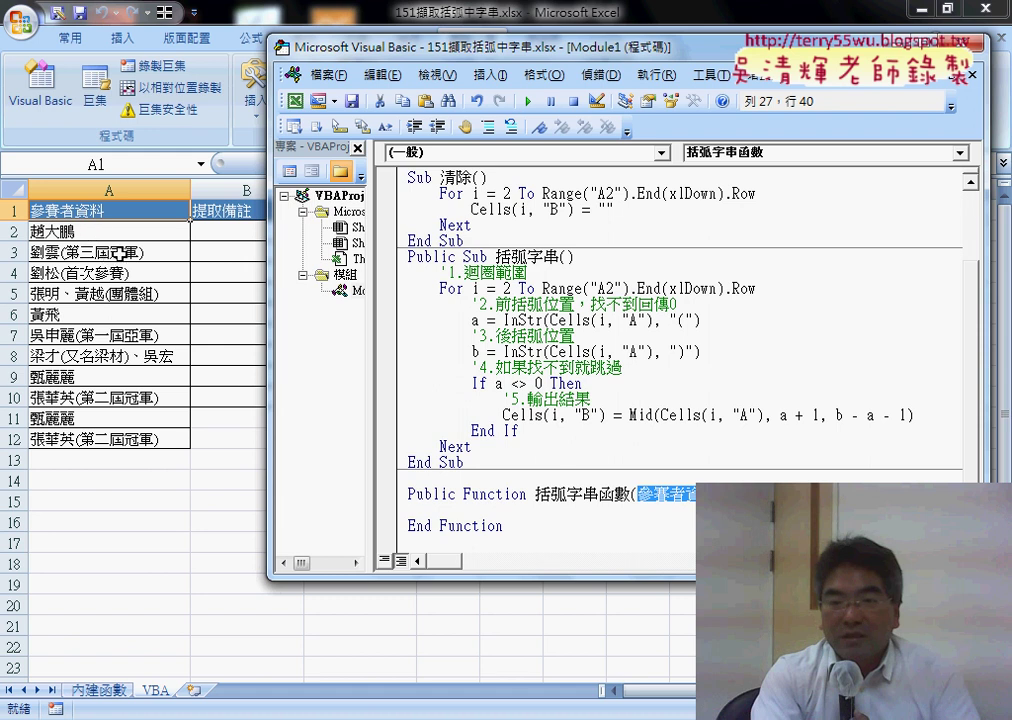
left_click(440, 510)
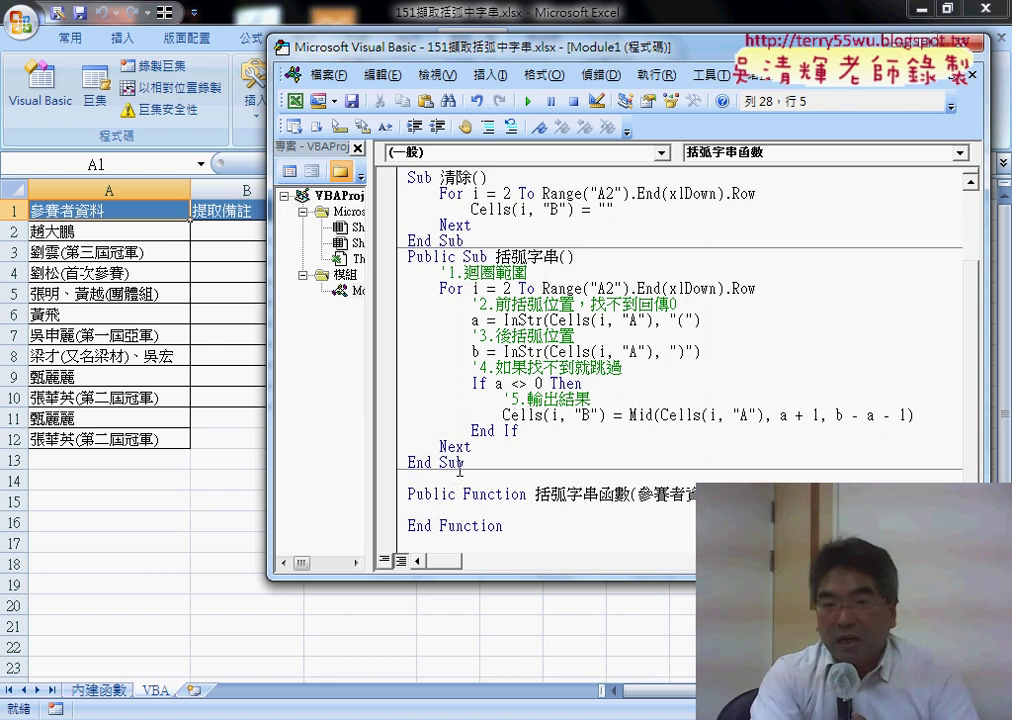
left_click_drag(530, 430, 379, 300)
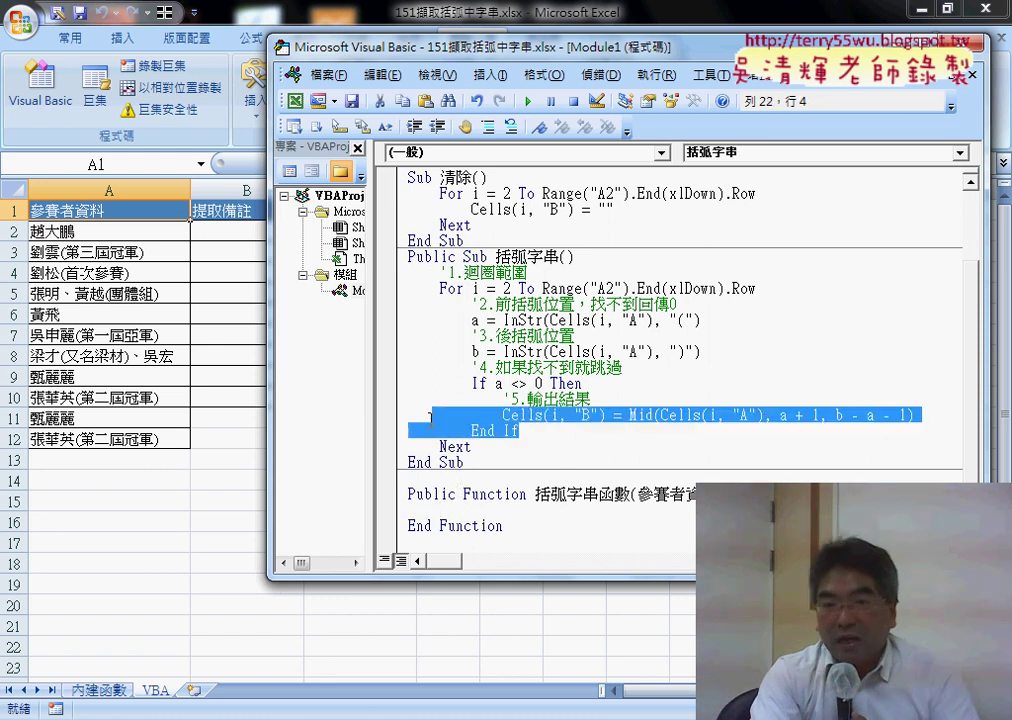
Copy the selected loop-body code and paste it into the empty line of 括弧字串函數
right_click(497, 341)
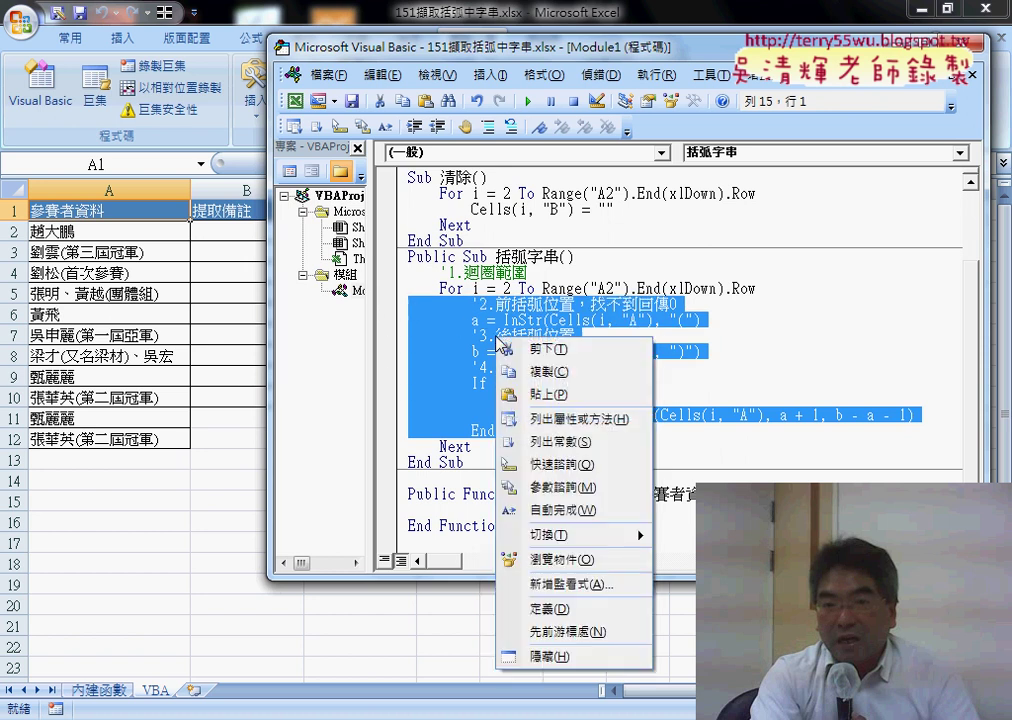
left_click(540, 372)
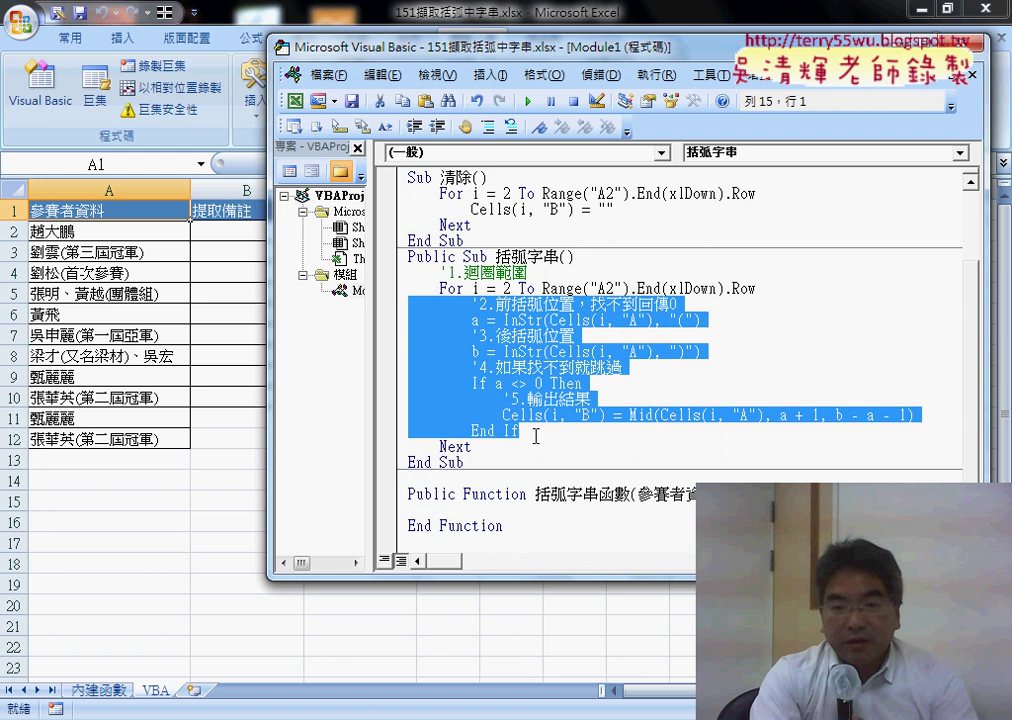
right_click(545, 382)
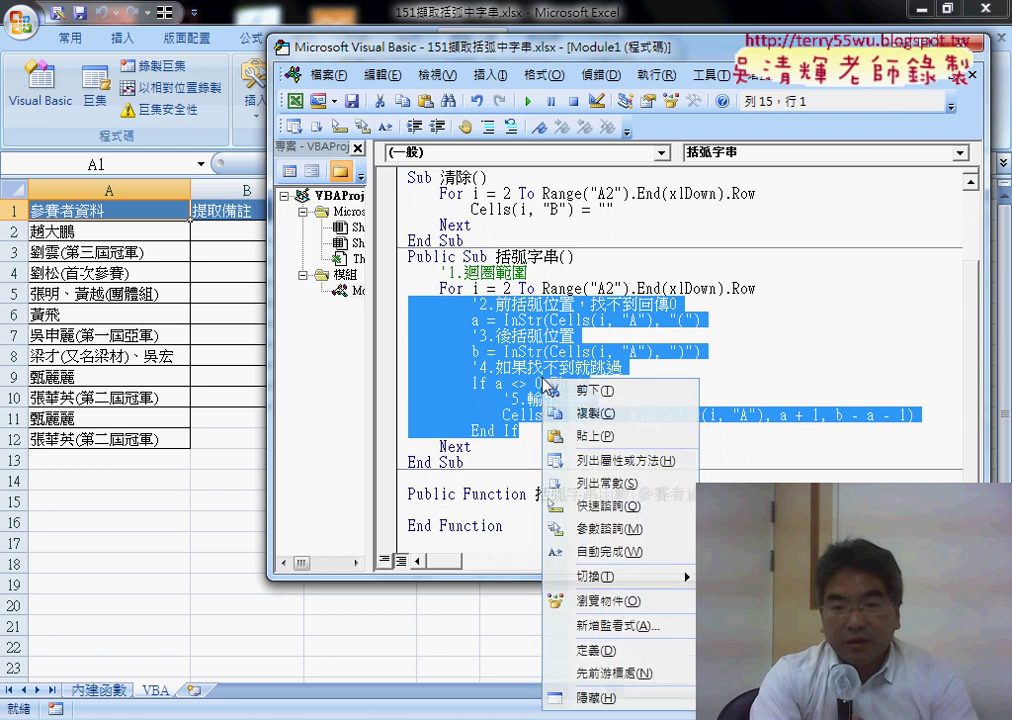
left_click(575, 413)
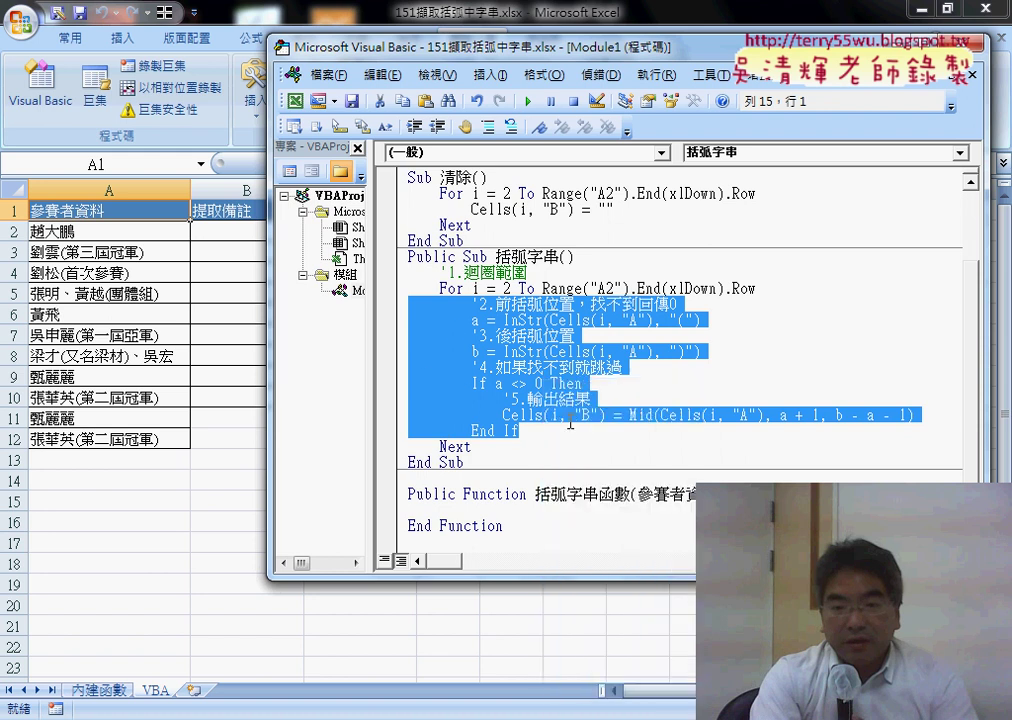
left_click(413, 509)
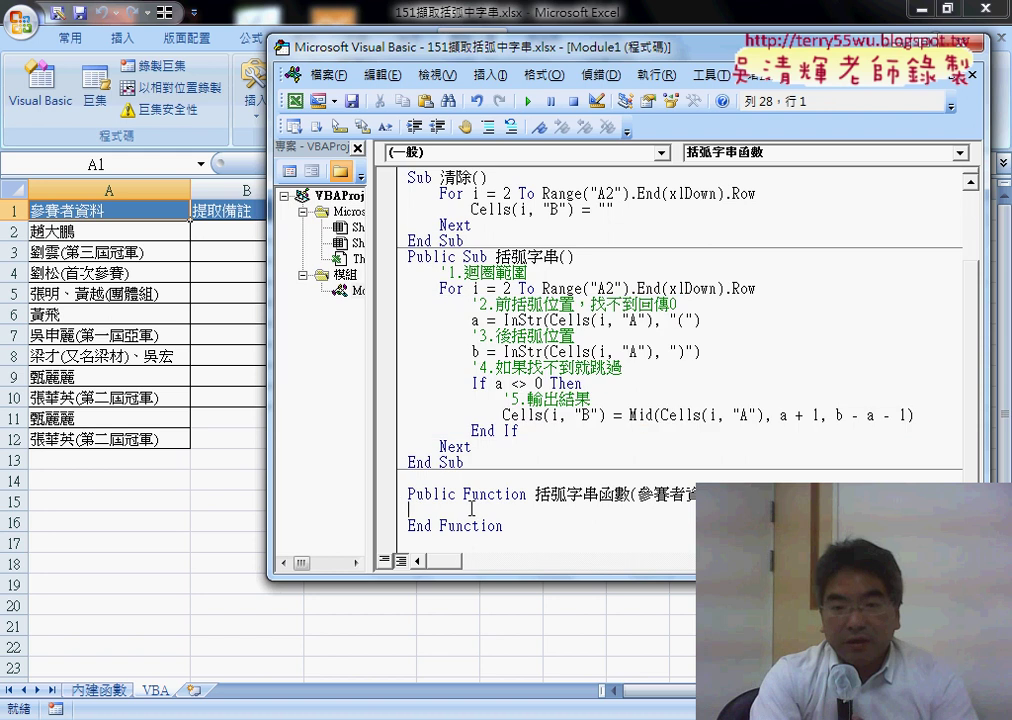
key("ctrl+v")
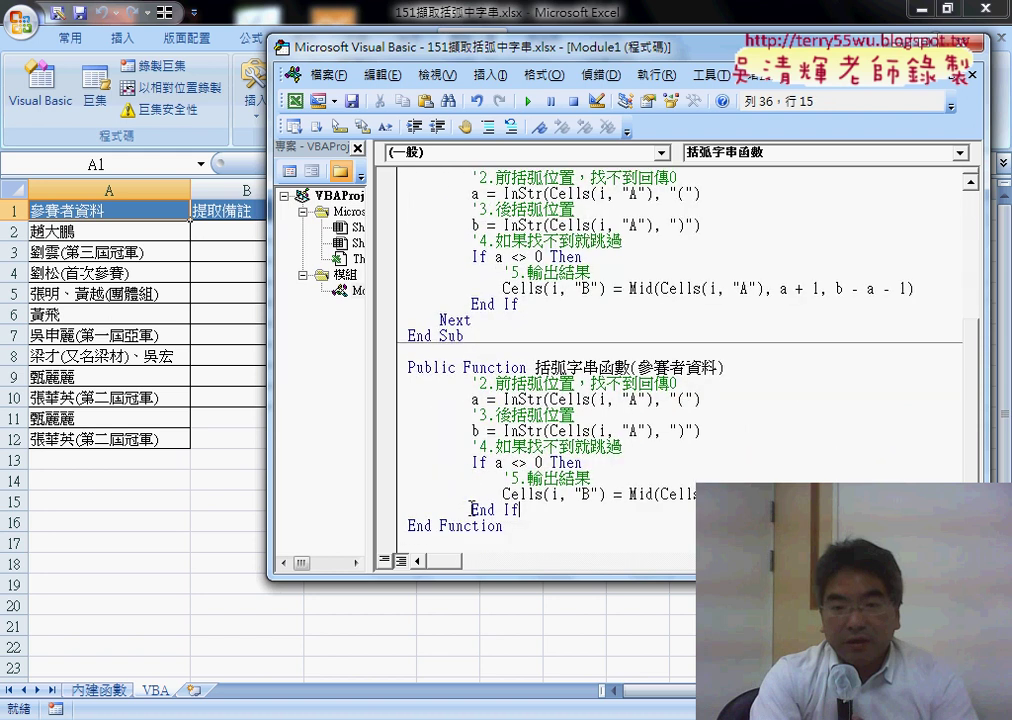
Outdent the pasted function body lines by one level
left_click_drag(520, 509, 405, 385)
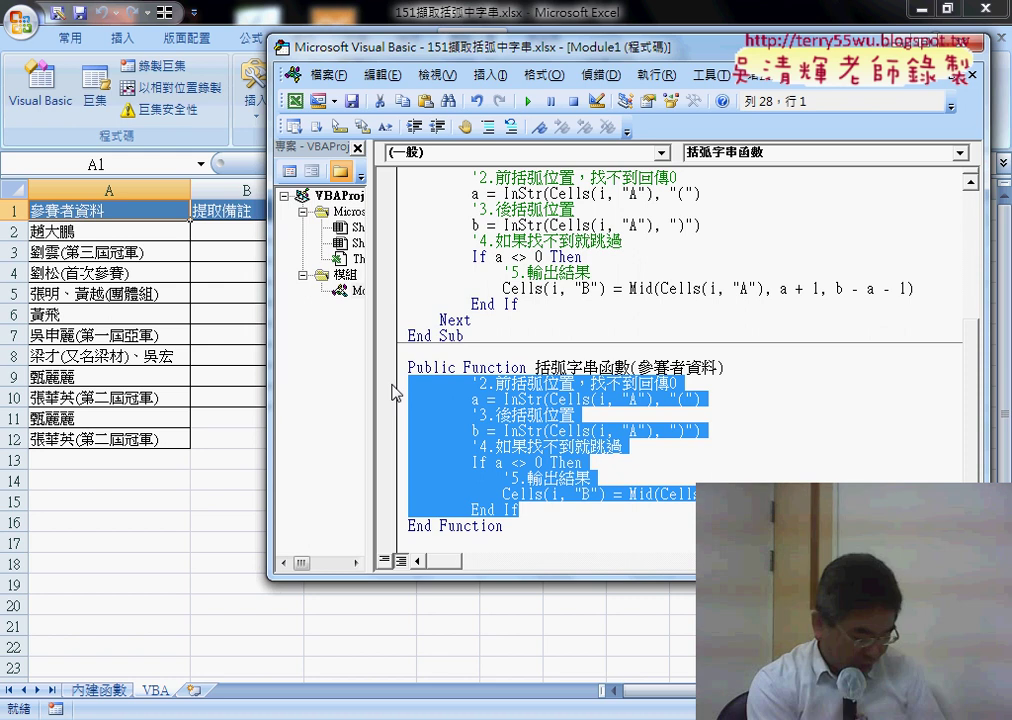
key("shift+Tab")
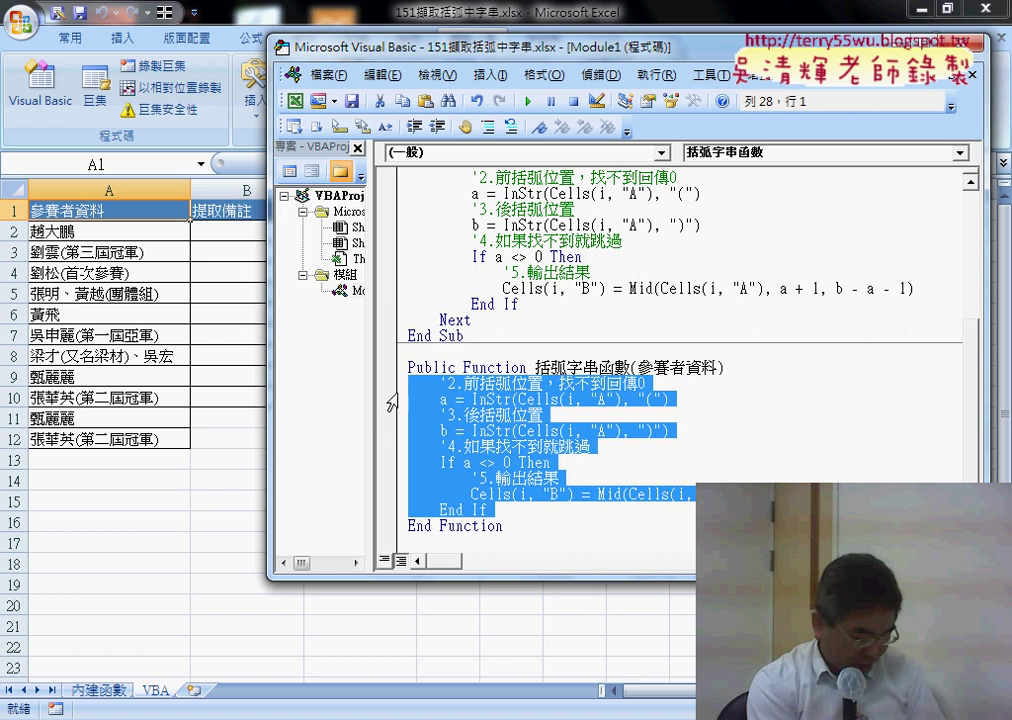
key("Tab")
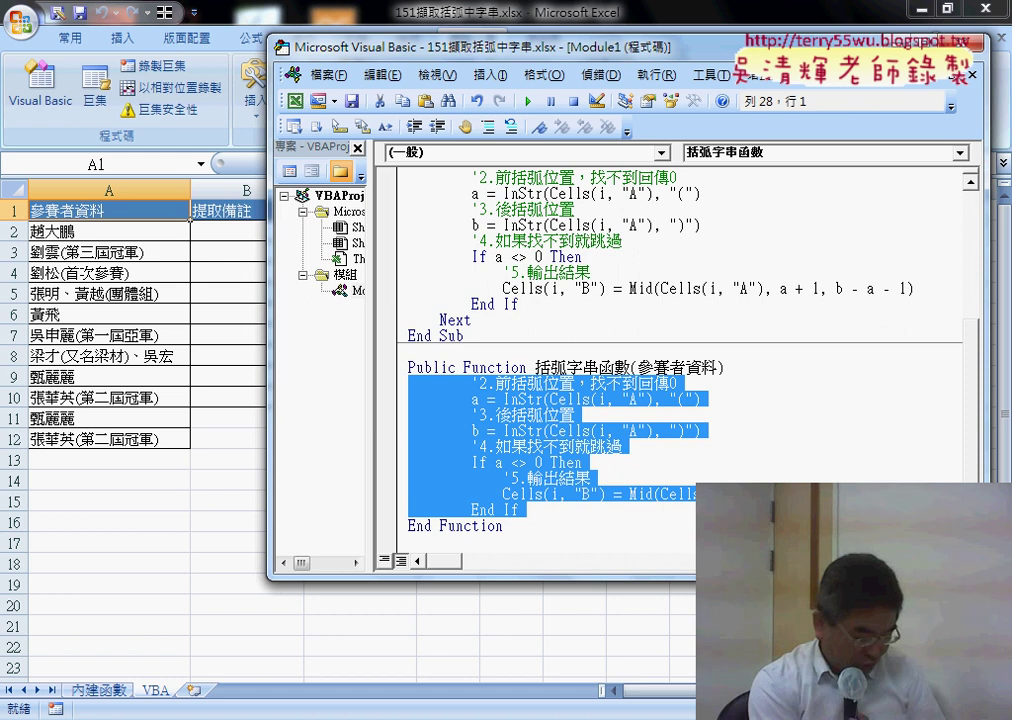
key("shift+Tab")
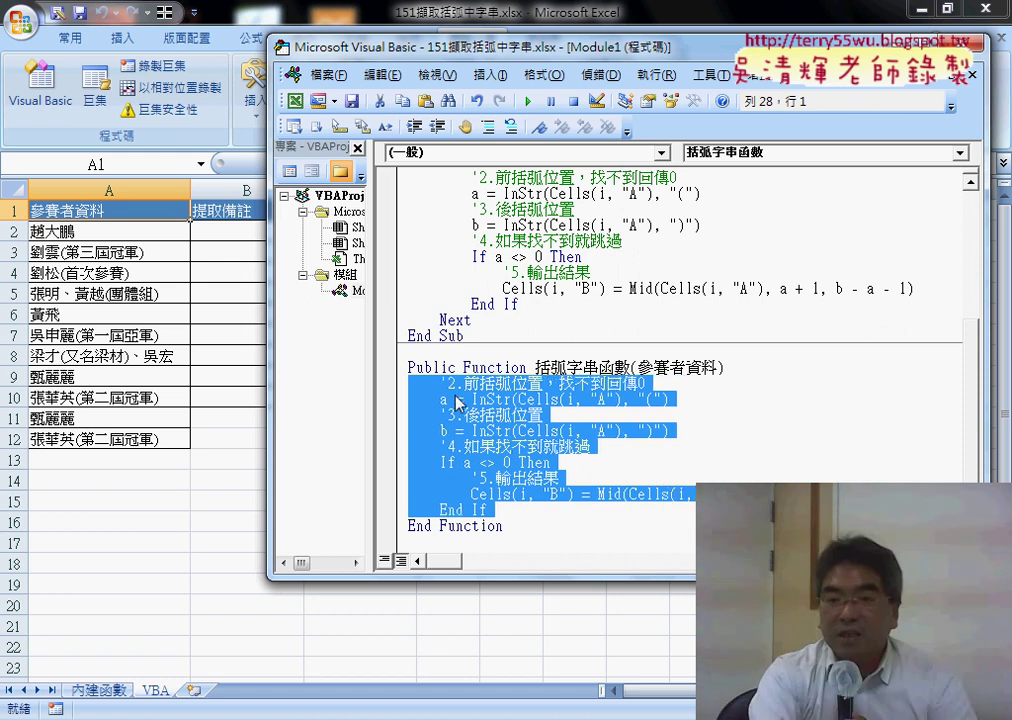
left_click(472, 403)
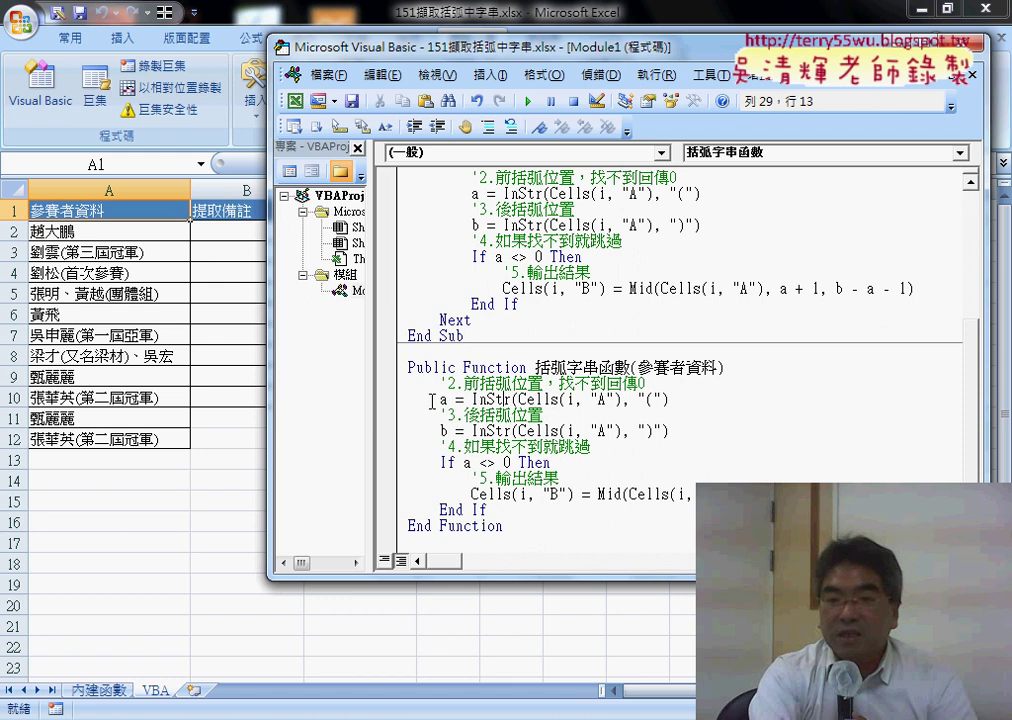
Copy the parameter 參賽者資料 and paste it over Cells(i, "A") in the first InStr call
double_click(490, 401)
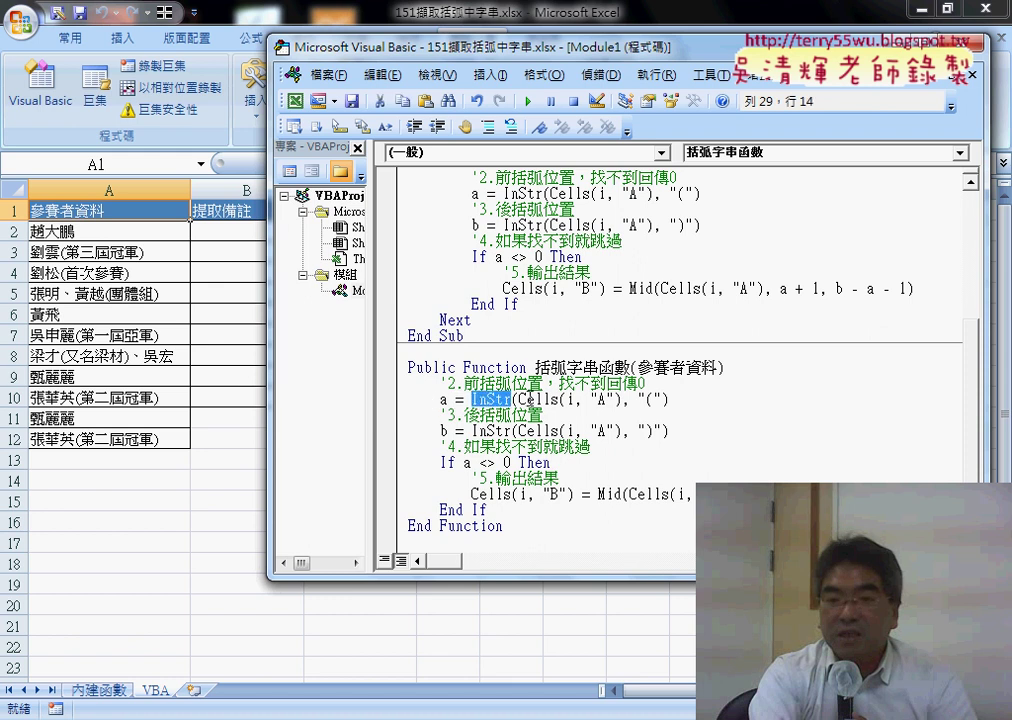
left_click_drag(519, 400, 620, 400)
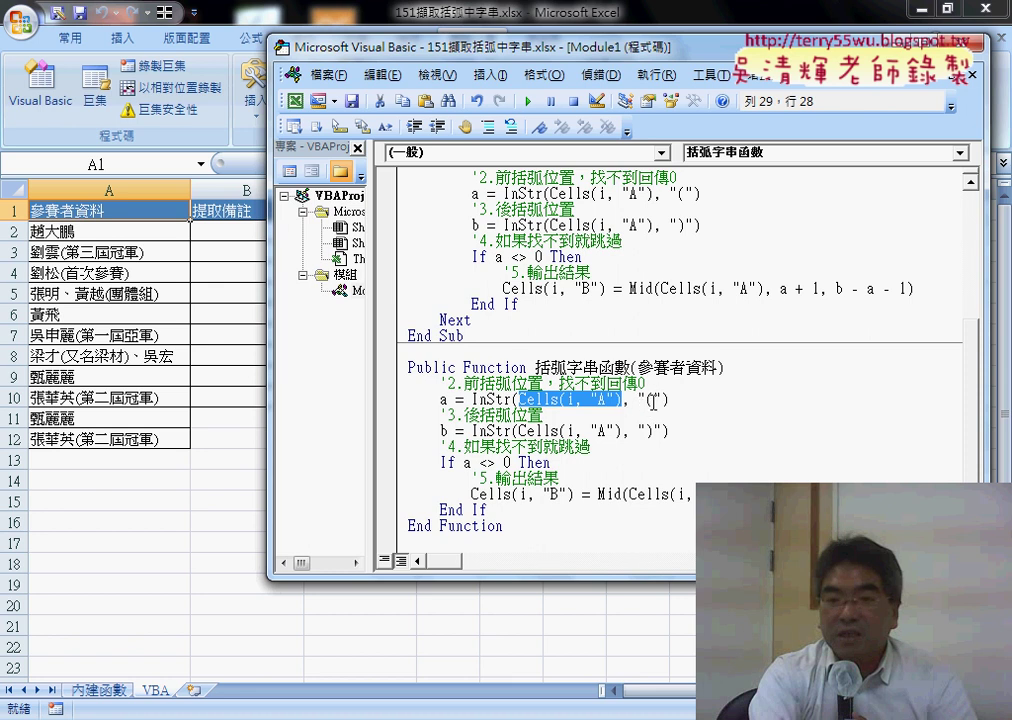
double_click(697, 369)
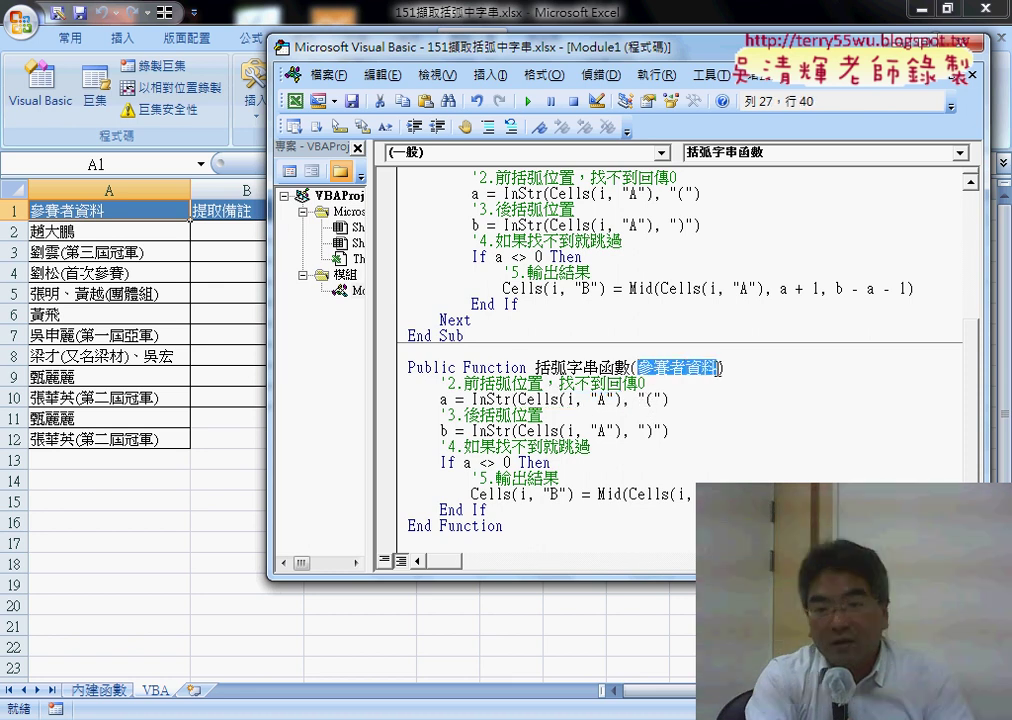
right_click(697, 370)
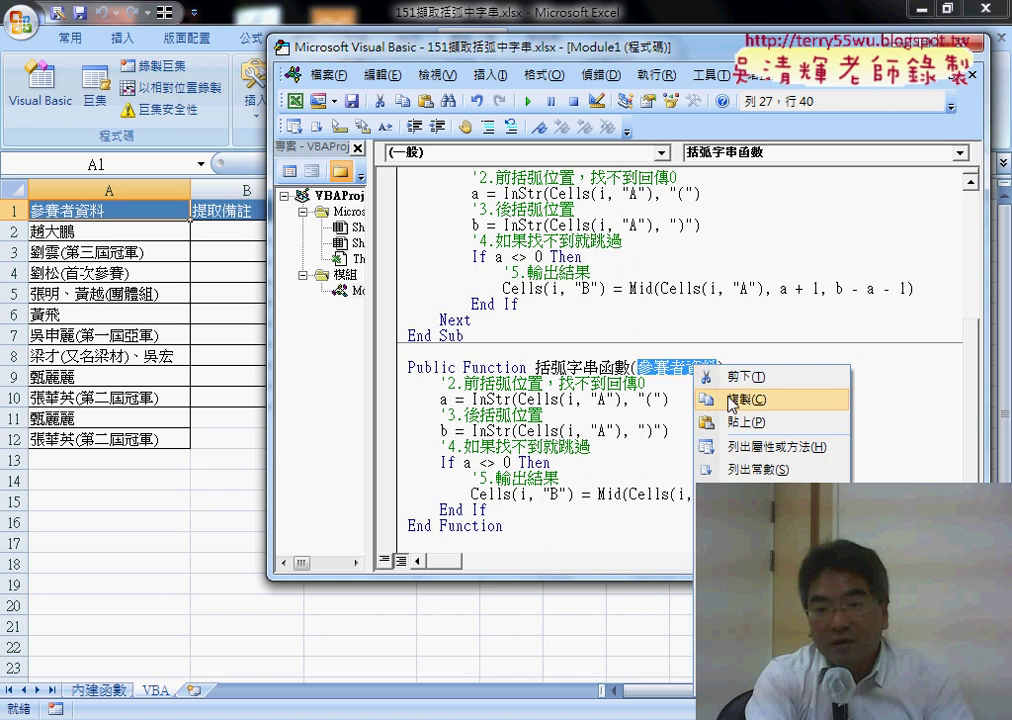
left_click(732, 400)
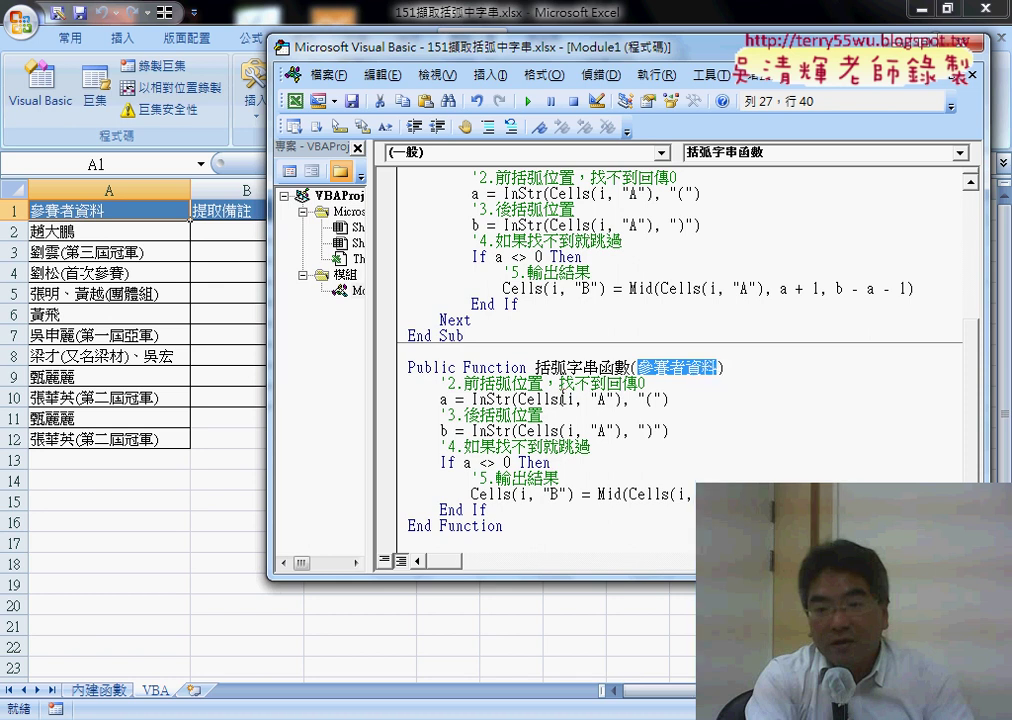
left_click_drag(519, 399, 592, 401)
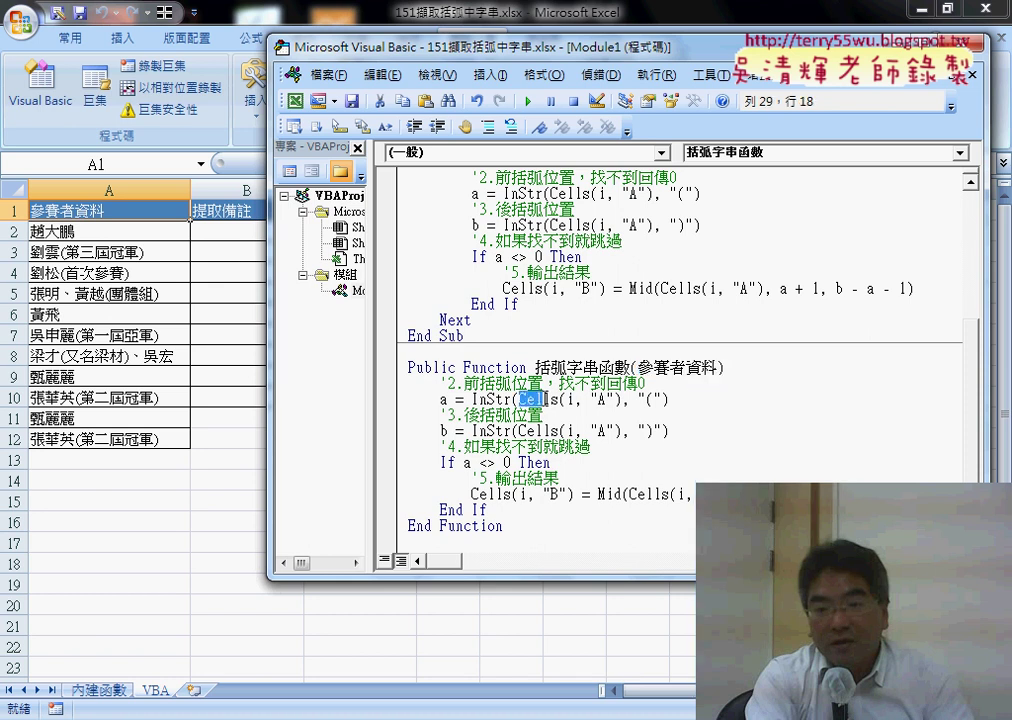
right_click(592, 405)
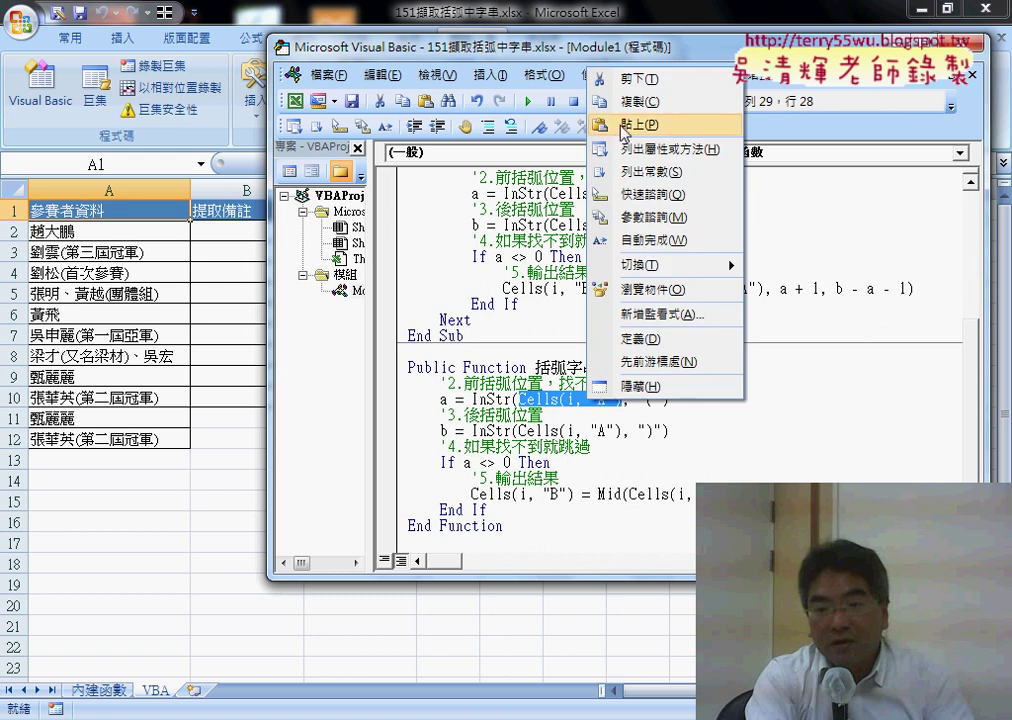
left_click(612, 126)
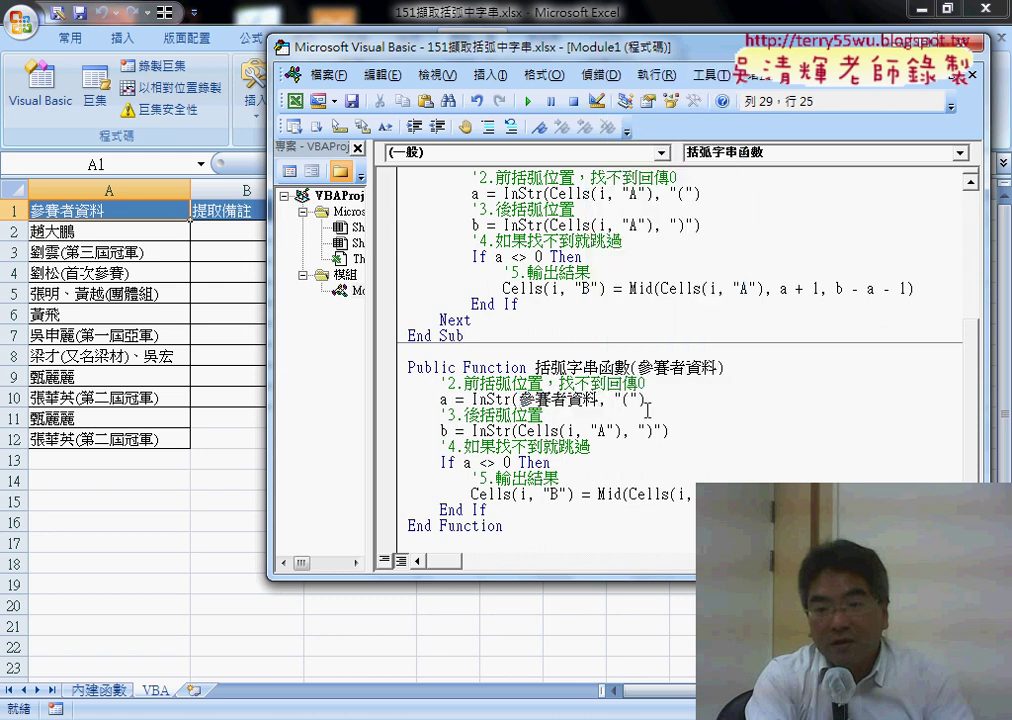
Replace Cells(i, "A") with 參賽者資料 in the closing-bracket InStr and the Mid call
left_click_drag(621, 431, 519, 431)
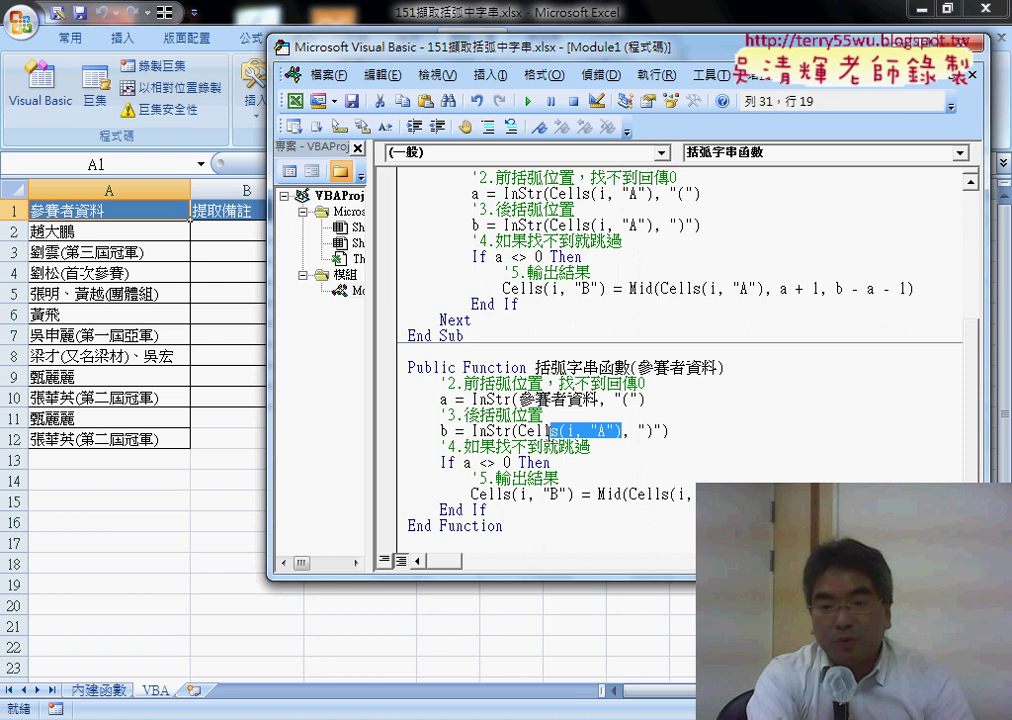
right_click(556, 428)
left_click(599, 158)
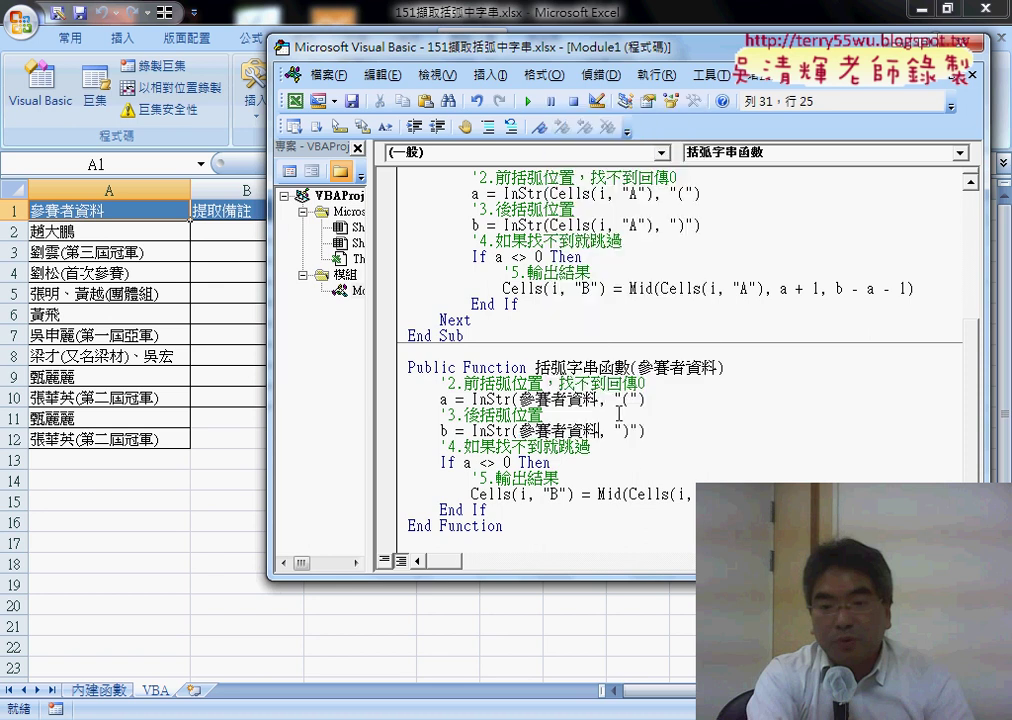
left_click(711, 494)
key("shift+Left")
key("shift+Left")
key("shift+Left")
key("shift+Left")
key("shift+Left")
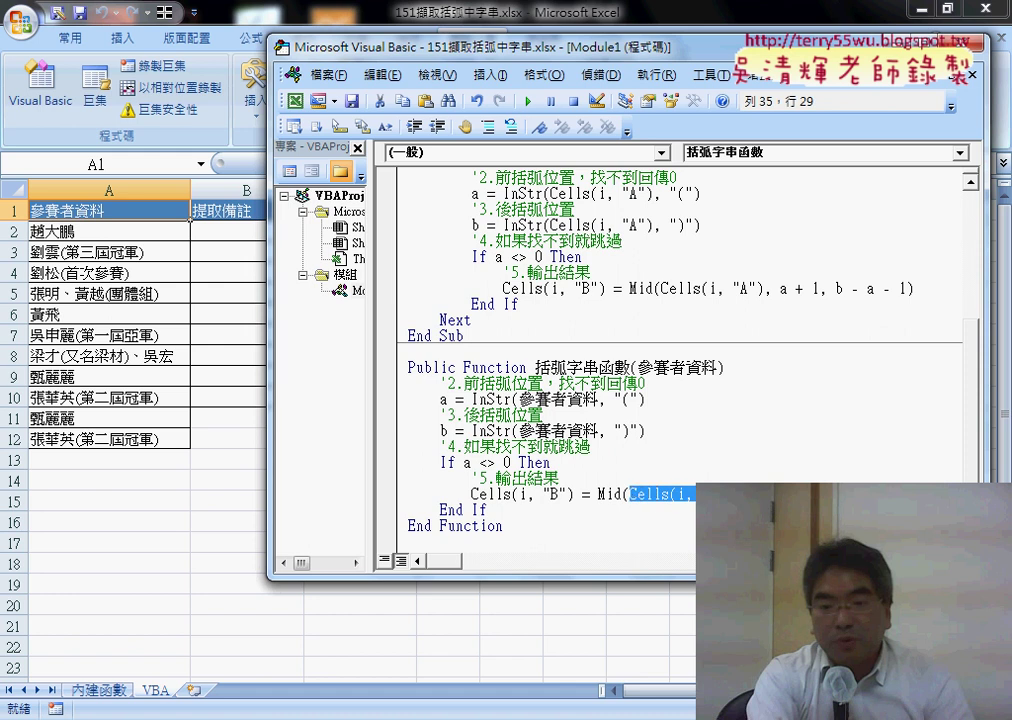
right_click(697, 158)
left_click(745, 215)
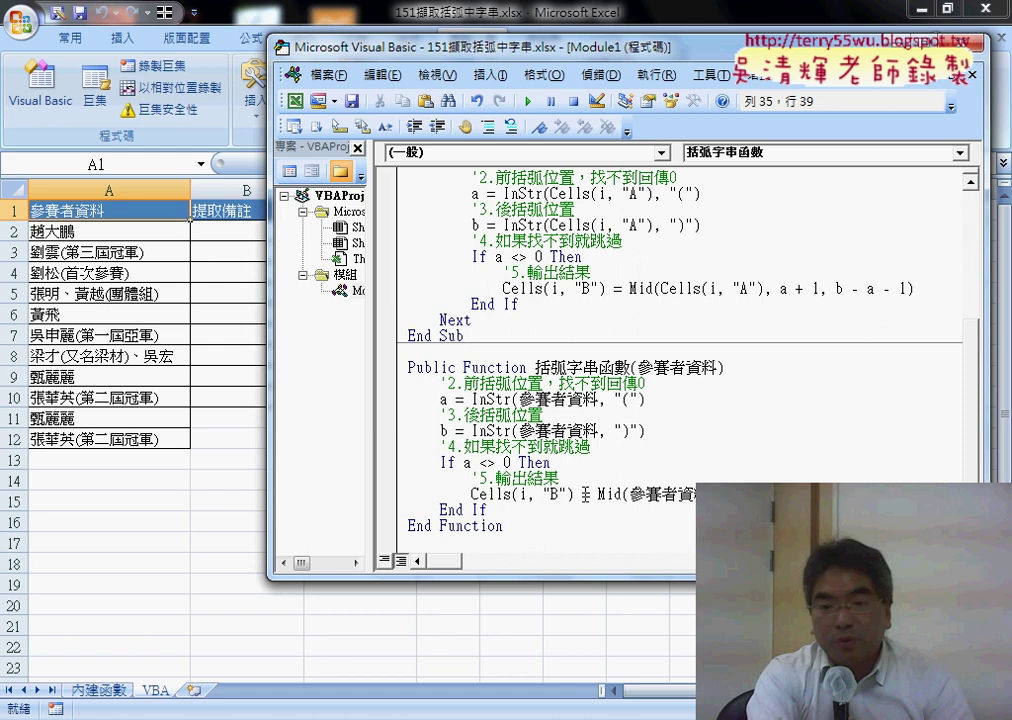
left_click_drag(578, 494, 472, 494)
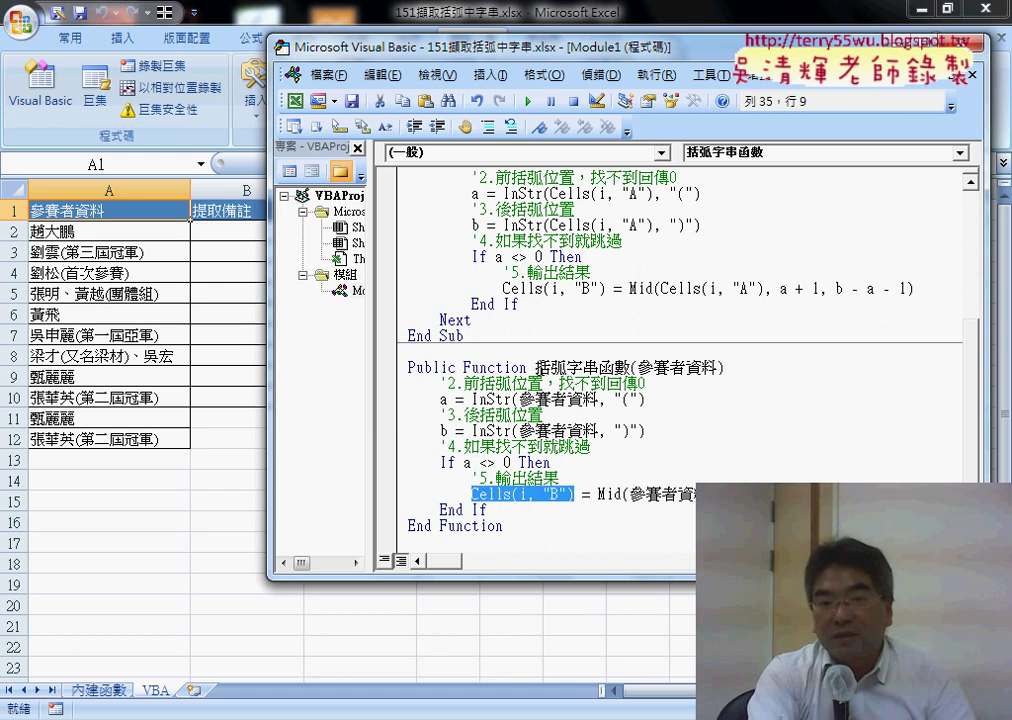
Copy the name 括弧字串函數 and paste it over Cells(i, "B") on the output line
left_click_drag(535, 367, 638, 367)
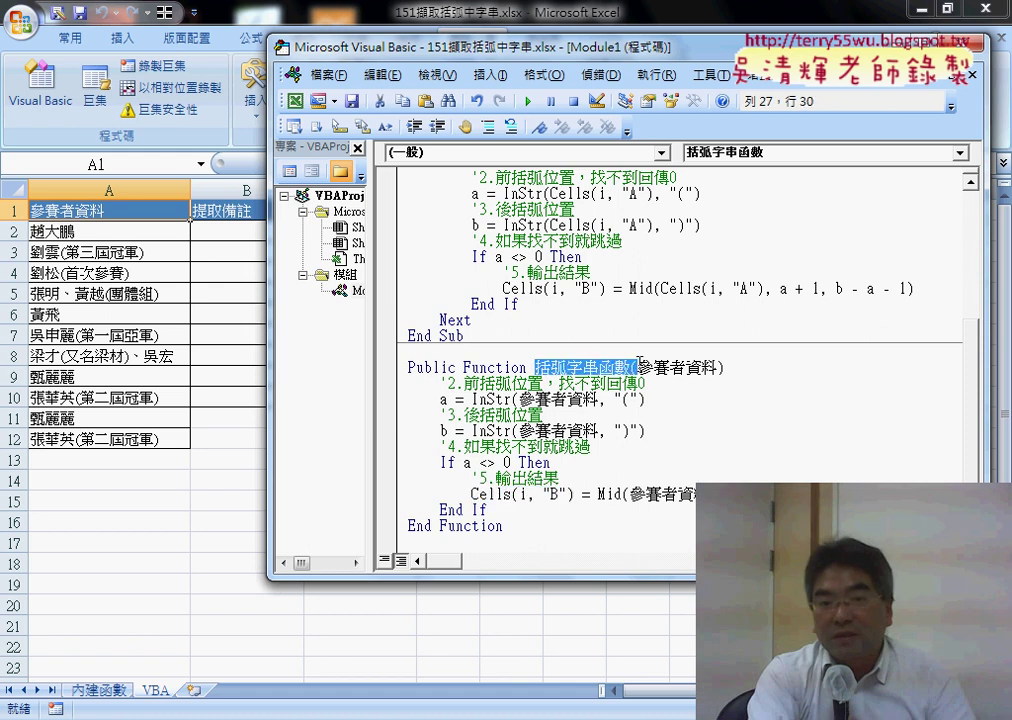
key("shift+Left")
right_click(583, 372)
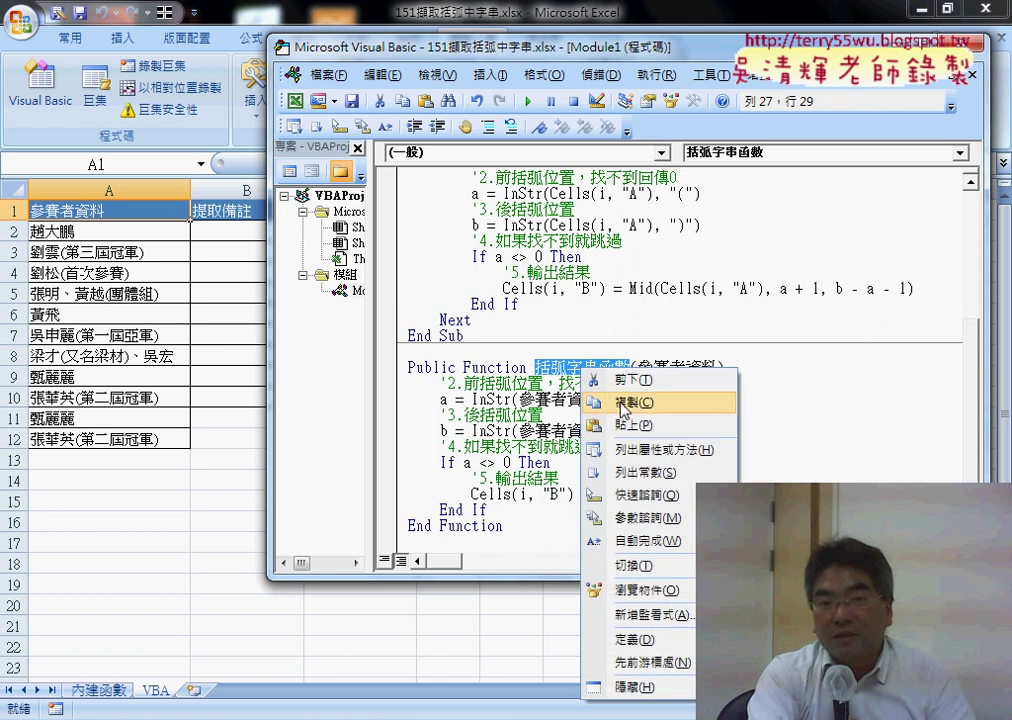
left_click(605, 400)
left_click(490, 497)
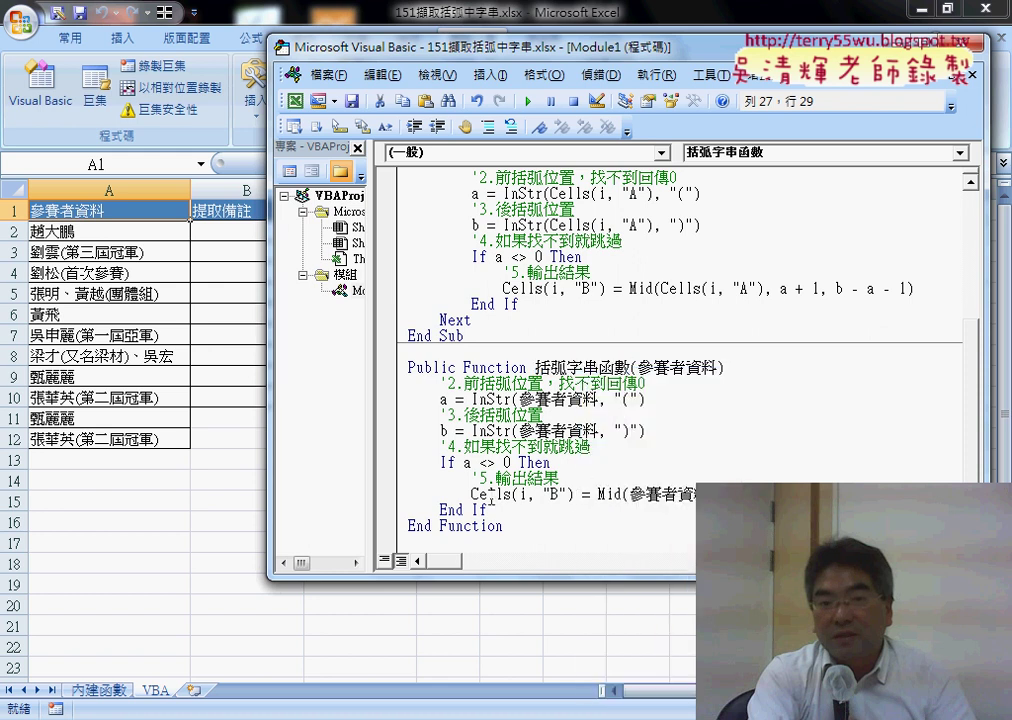
left_click_drag(575, 497, 471, 497)
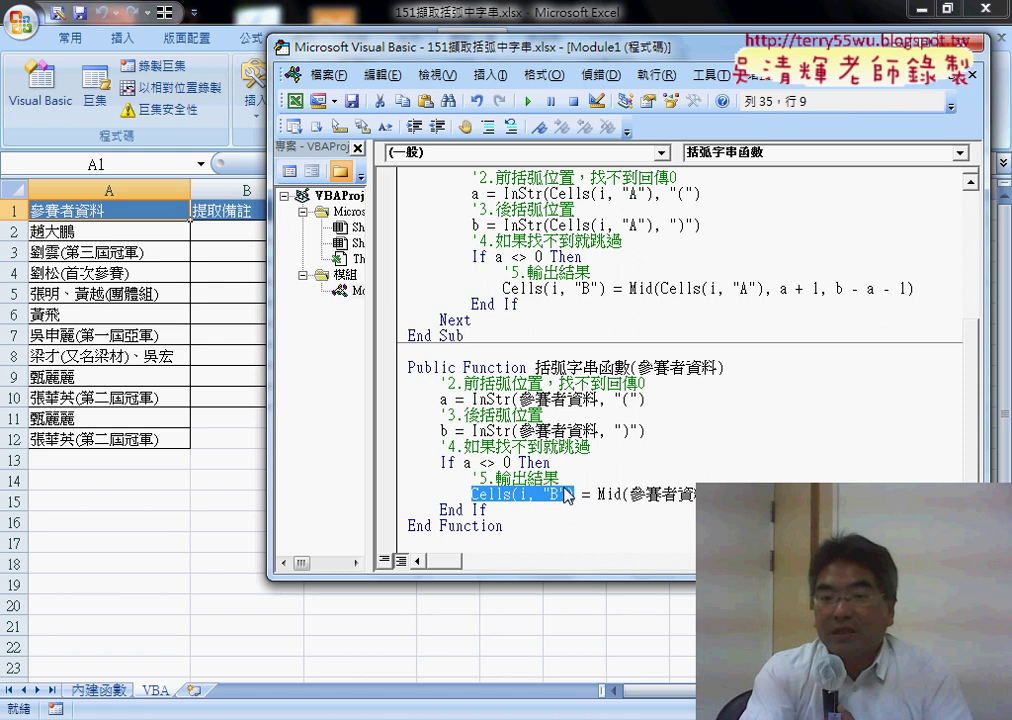
right_click(566, 494)
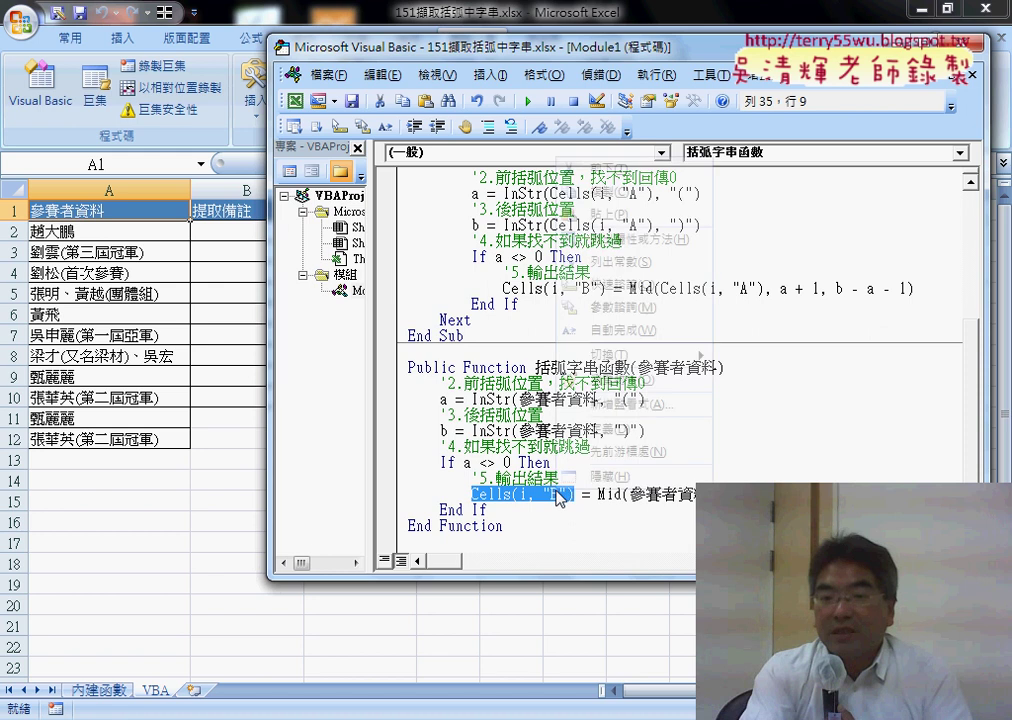
left_click(623, 215)
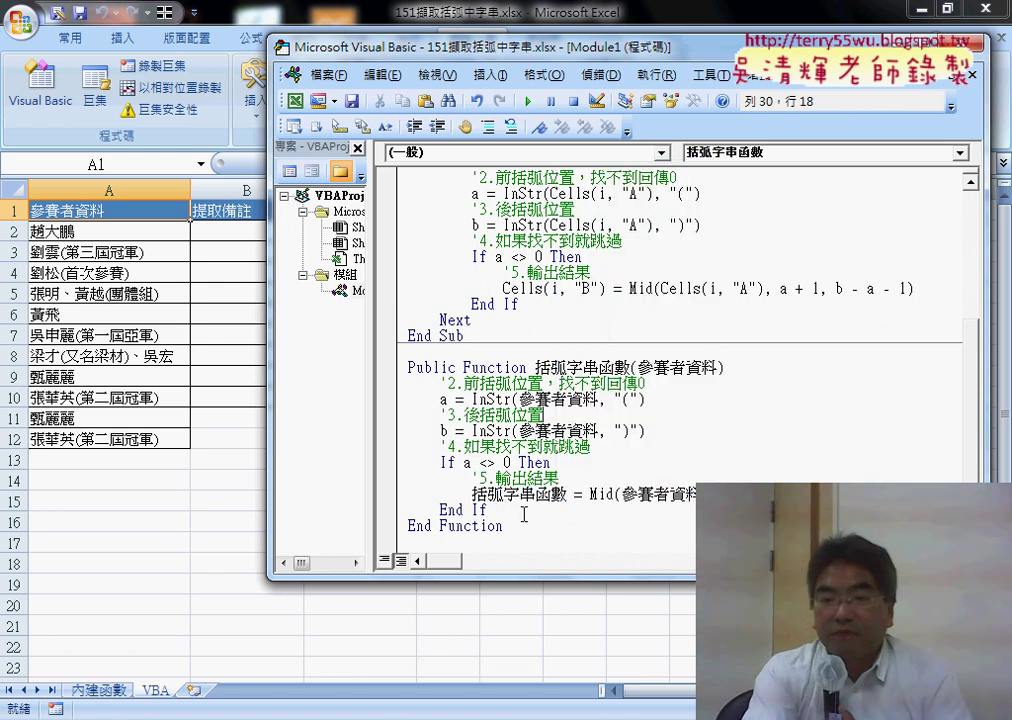
Compare the function body with the Sub's block, highlighting the parameter and function name
left_click_drag(524, 515, 399, 390)
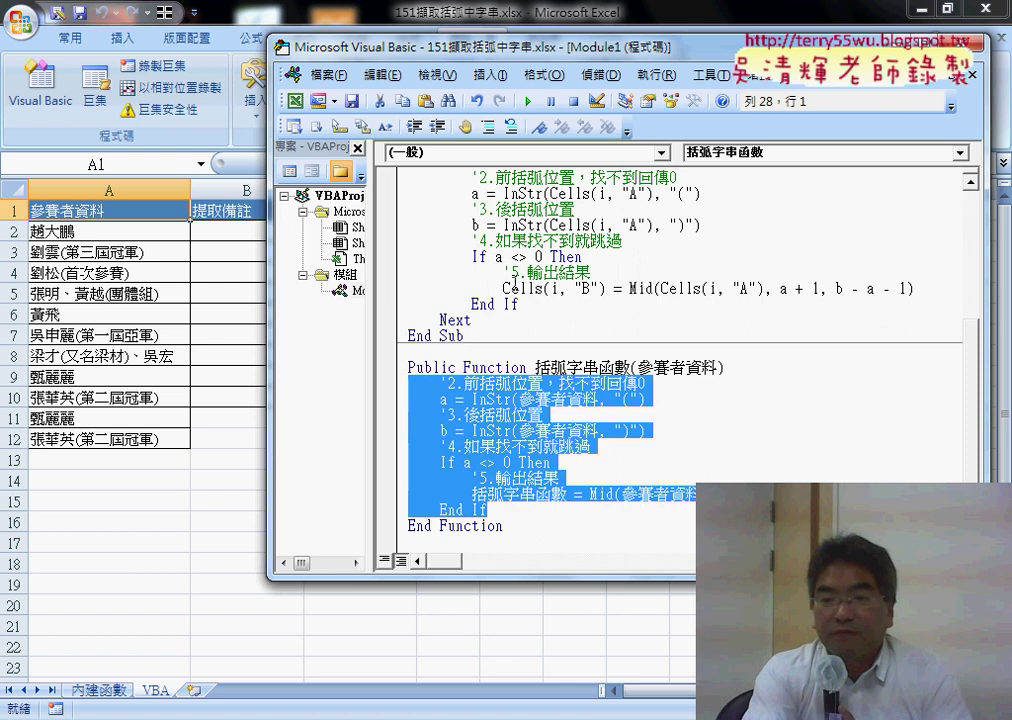
mouse_move(519, 303)
left_mouse_down()
mouse_move(438, 277)
mouse_move(408, 190)
left_mouse_up()
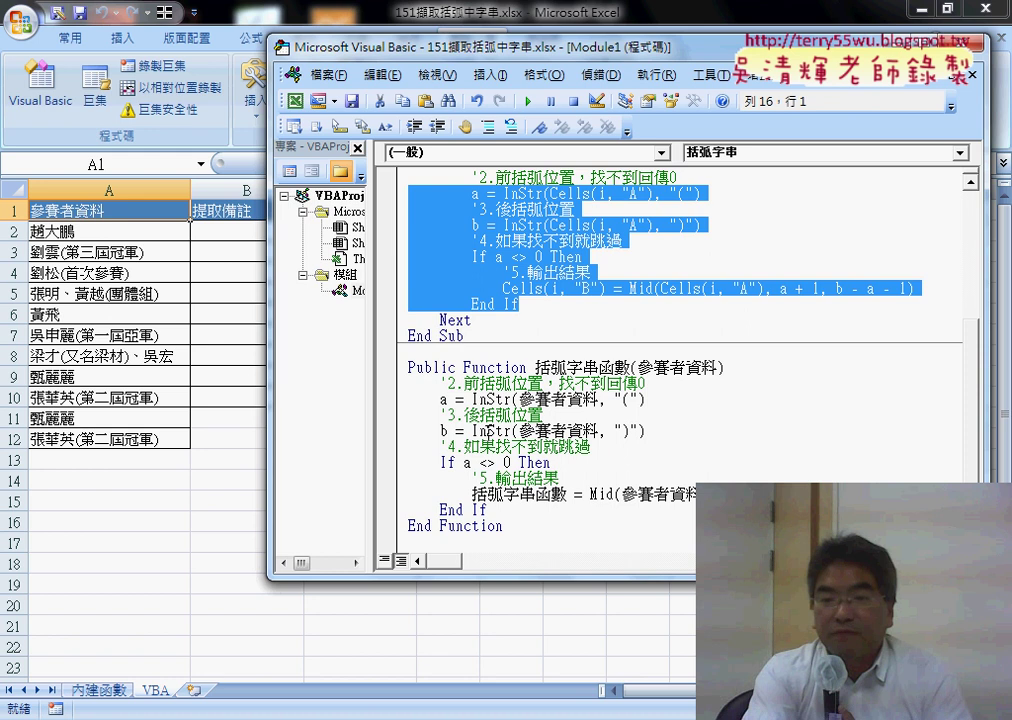
left_click_drag(638, 368, 717, 368)
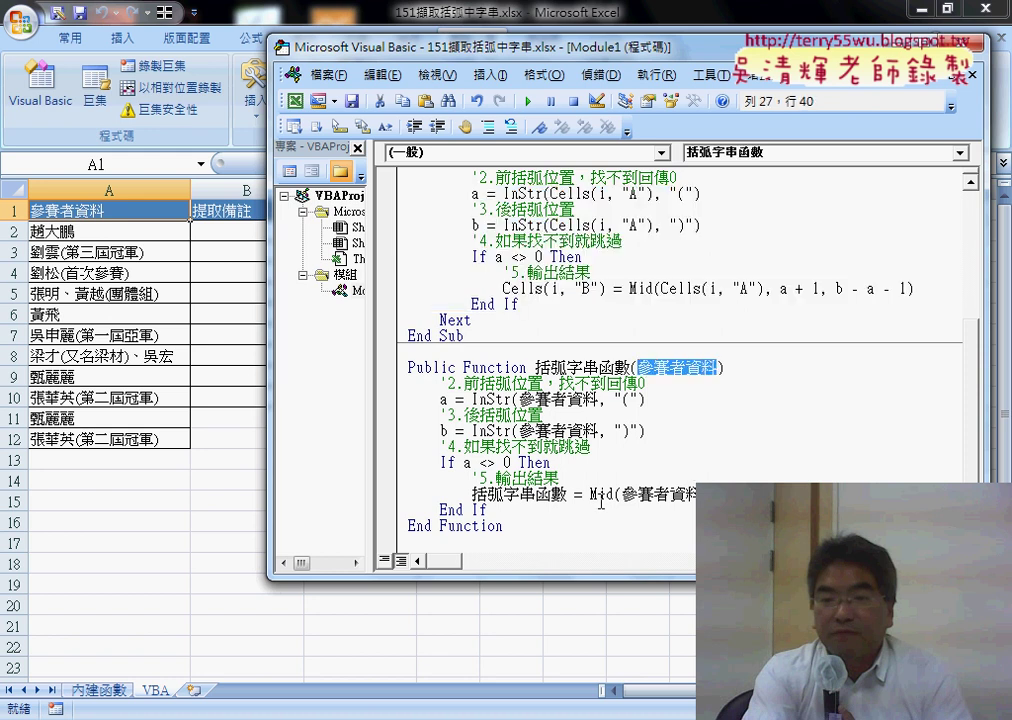
left_click_drag(536, 368, 631, 368)
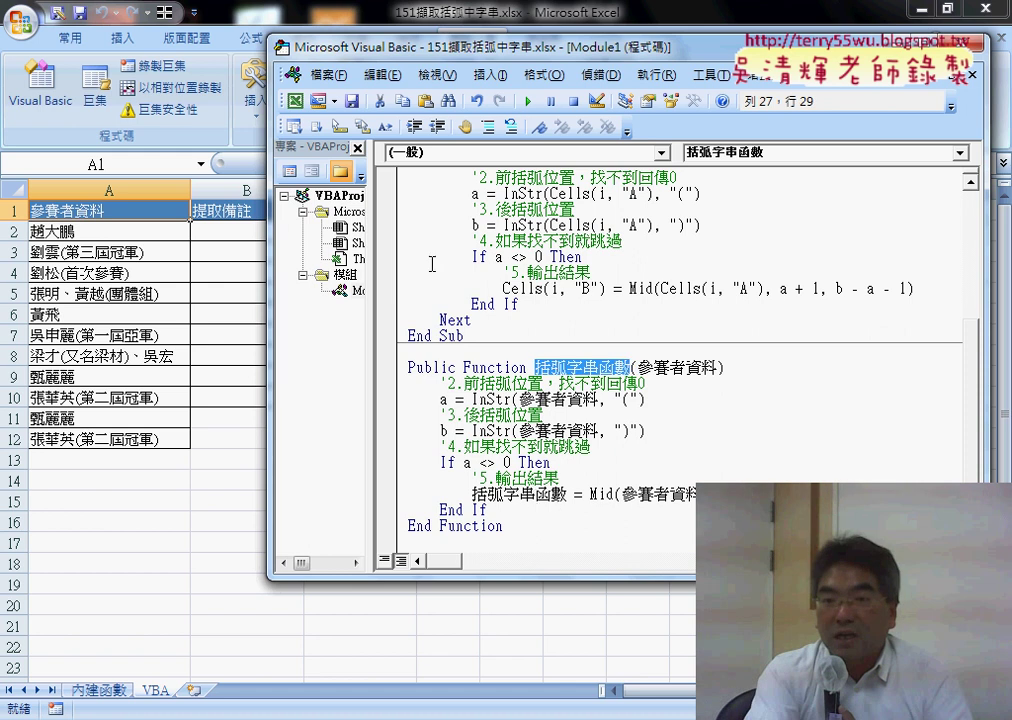
Enter =括弧字串函數(A2) in B2 from the user-defined functions and fill it down to B12
left_click(265, 235)
type("=")
left_click(288, 163)
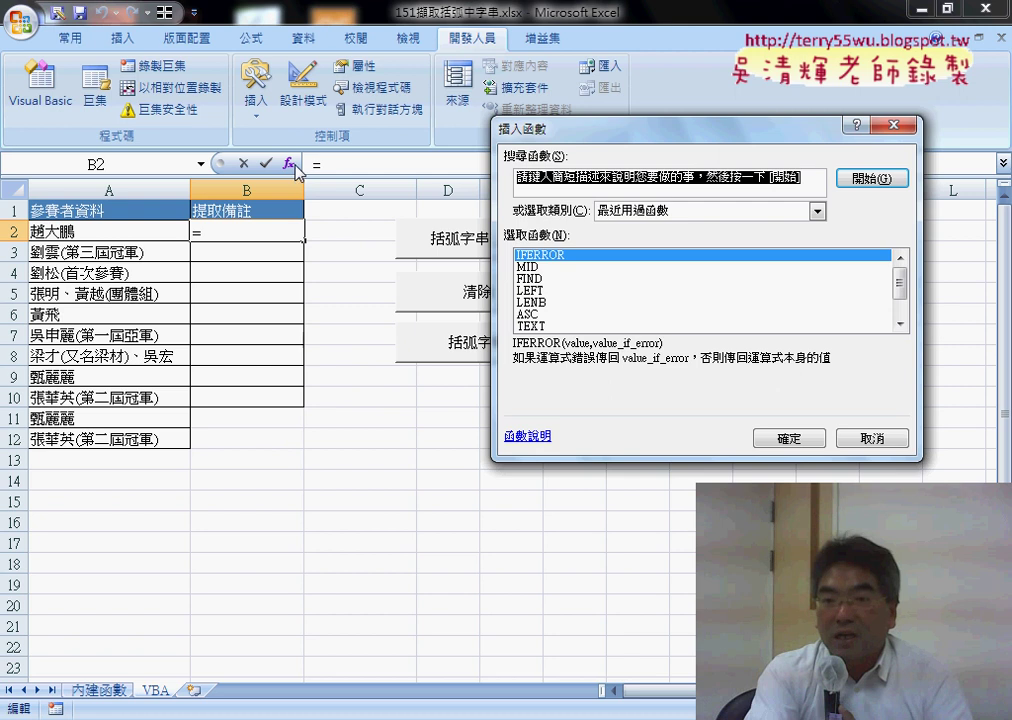
left_click(648, 214)
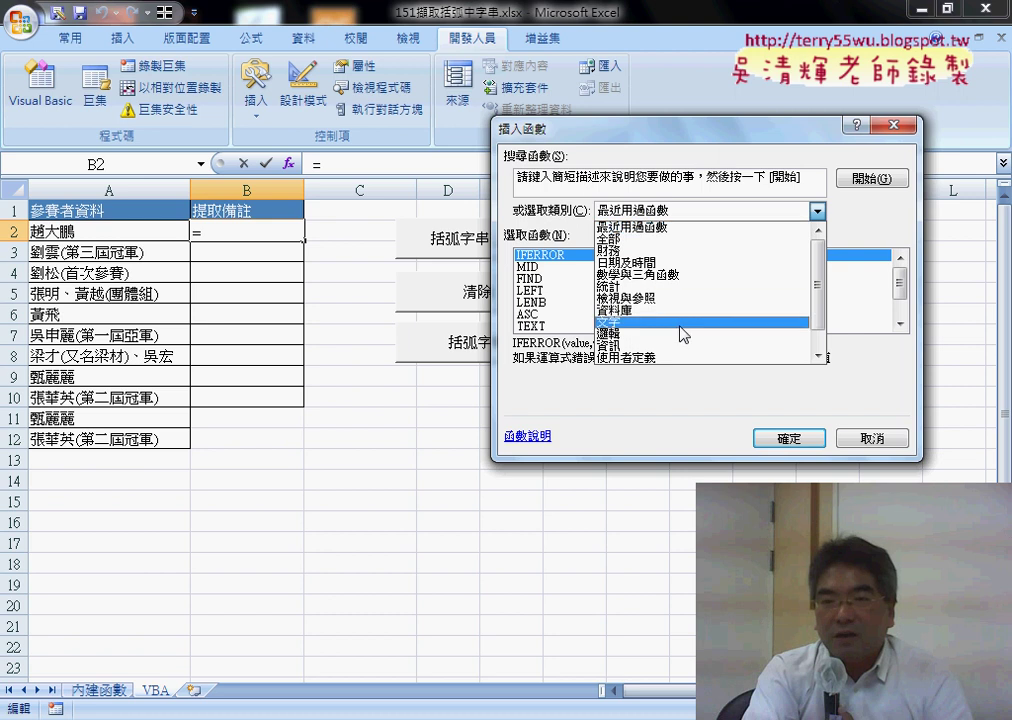
left_click(672, 357)
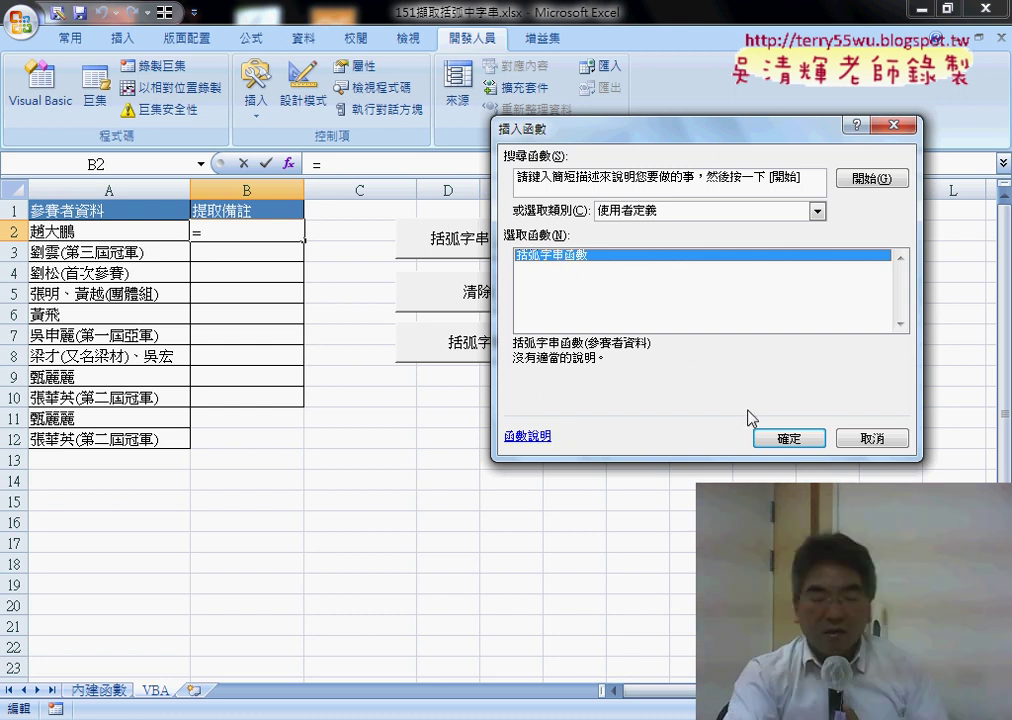
left_click(781, 437)
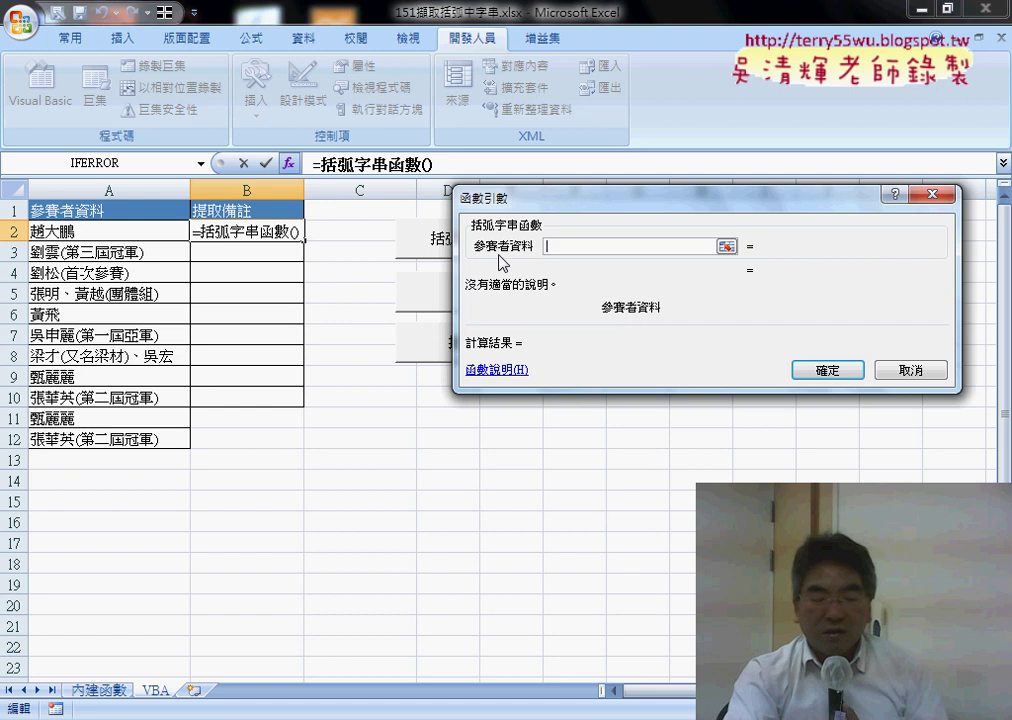
left_click(143, 233)
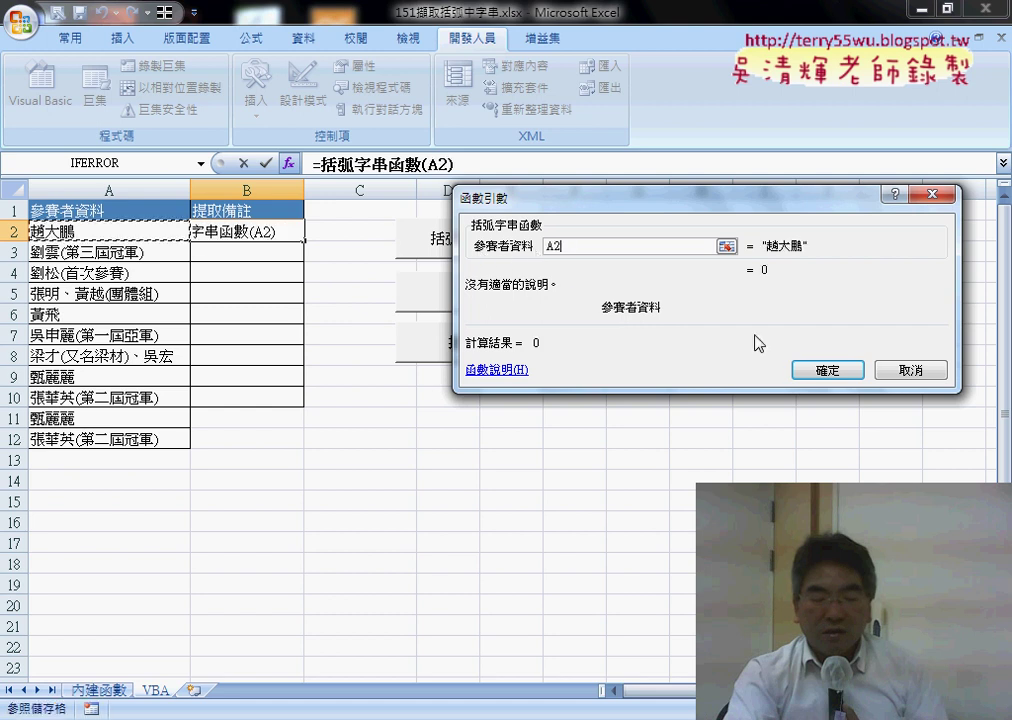
left_click(840, 372)
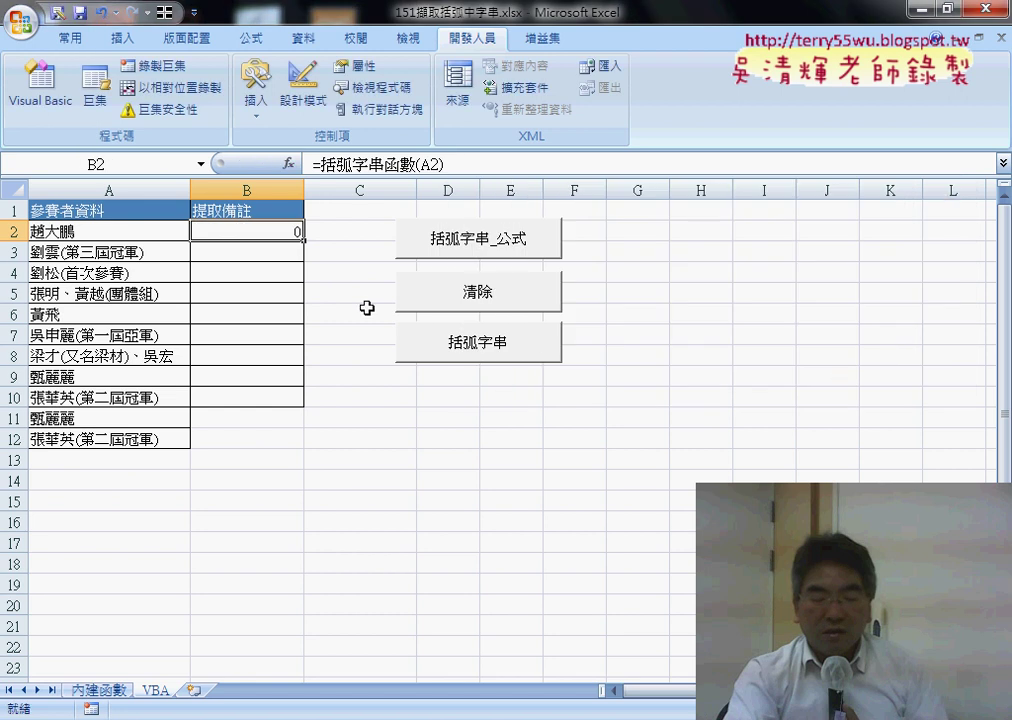
left_click_drag(305, 241, 294, 441)
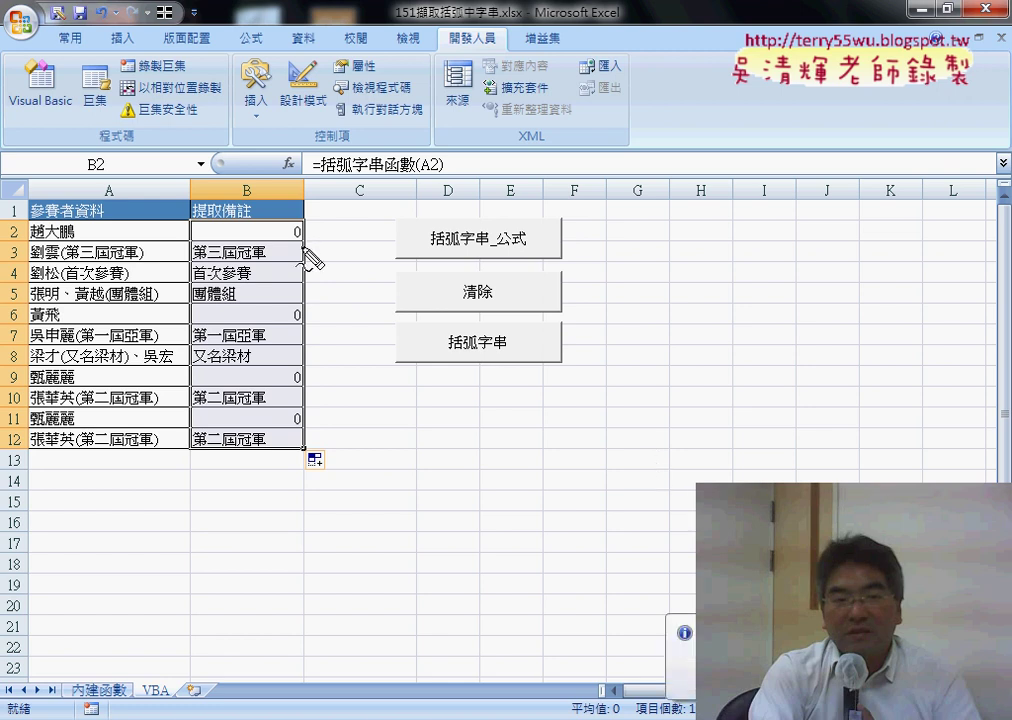
Mark the 0 results in B2, B6, B9 and B11 against the extracted notes, then clear the marks
left_click_drag(300, 218, 292, 220)
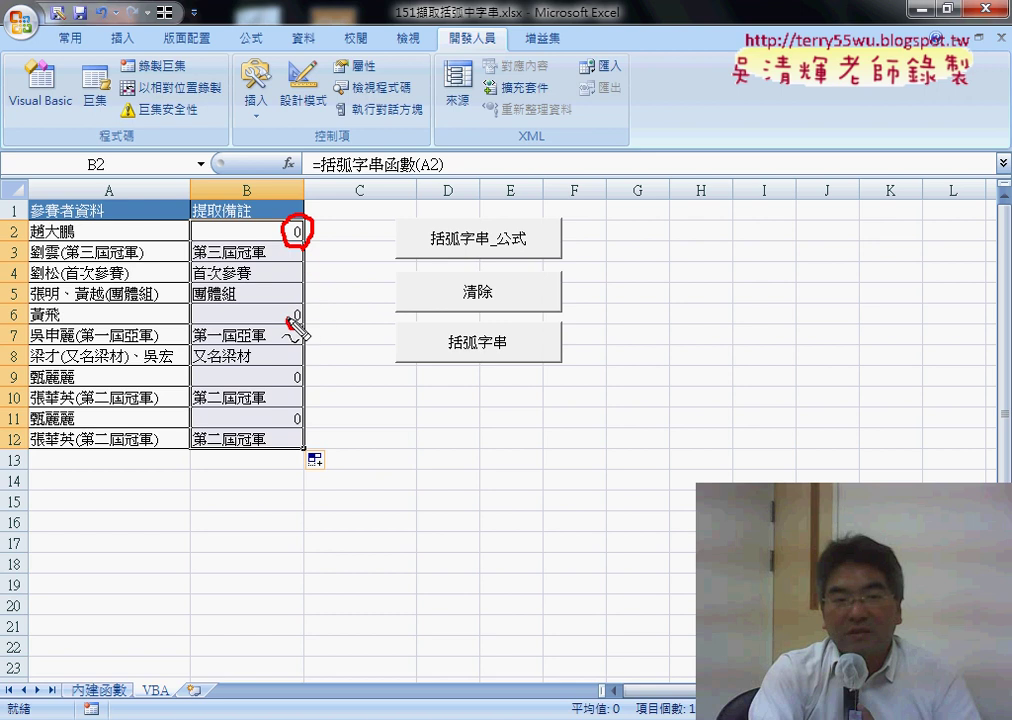
left_click_drag(299, 308, 292, 310)
left_click_drag(302, 368, 306, 428)
mouse_move(265, 262)
left_mouse_down()
mouse_move(195, 263)
mouse_move(198, 283)
mouse_move(240, 297)
left_mouse_up()
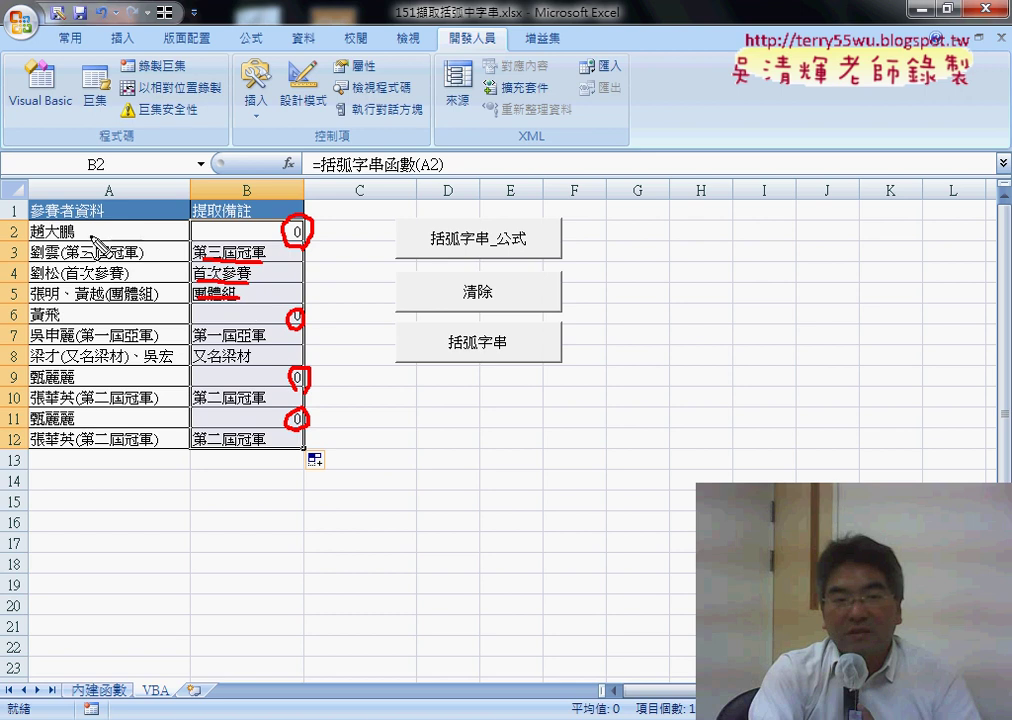
mouse_move(88, 222)
left_mouse_down()
mouse_move(90, 243)
mouse_move(130, 243)
left_mouse_up()
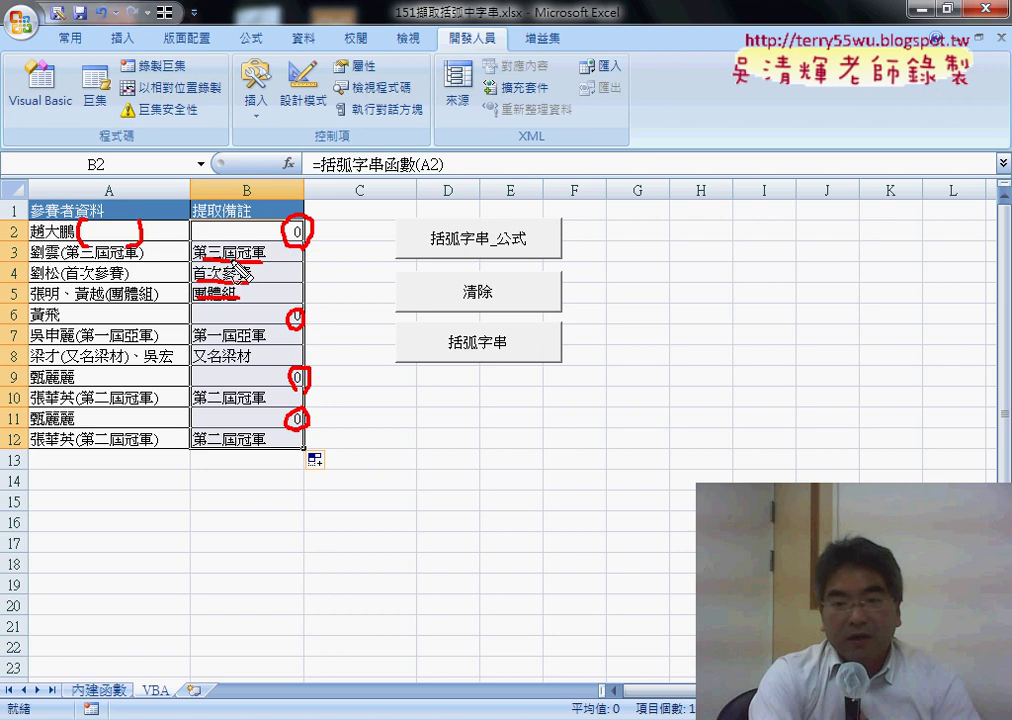
key("Escape")
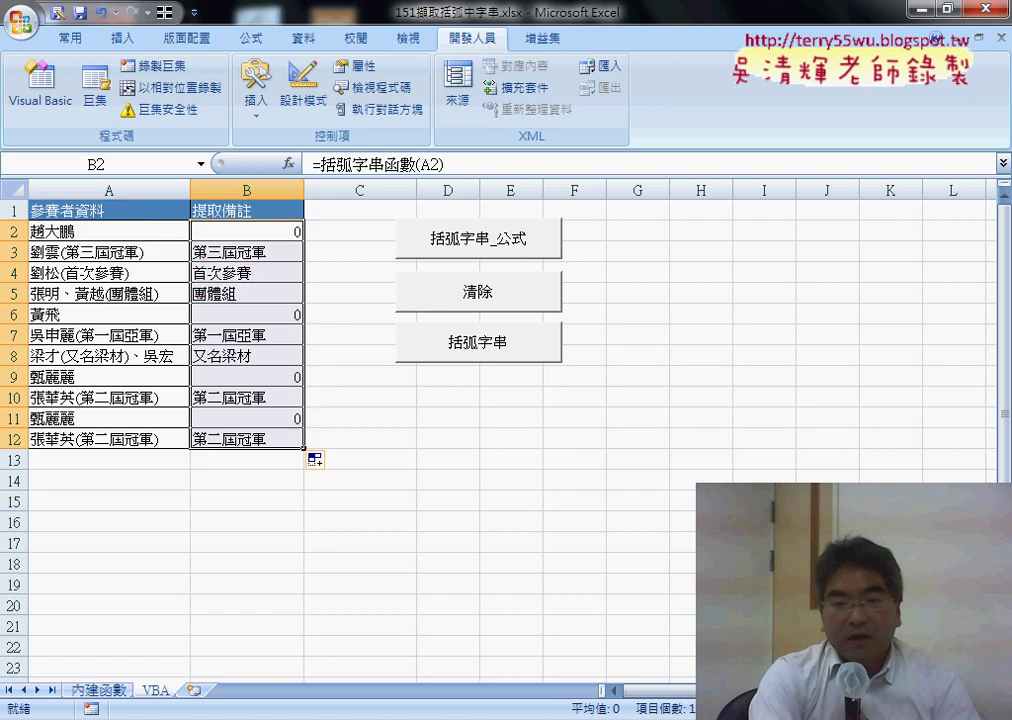
key("alt+F11")
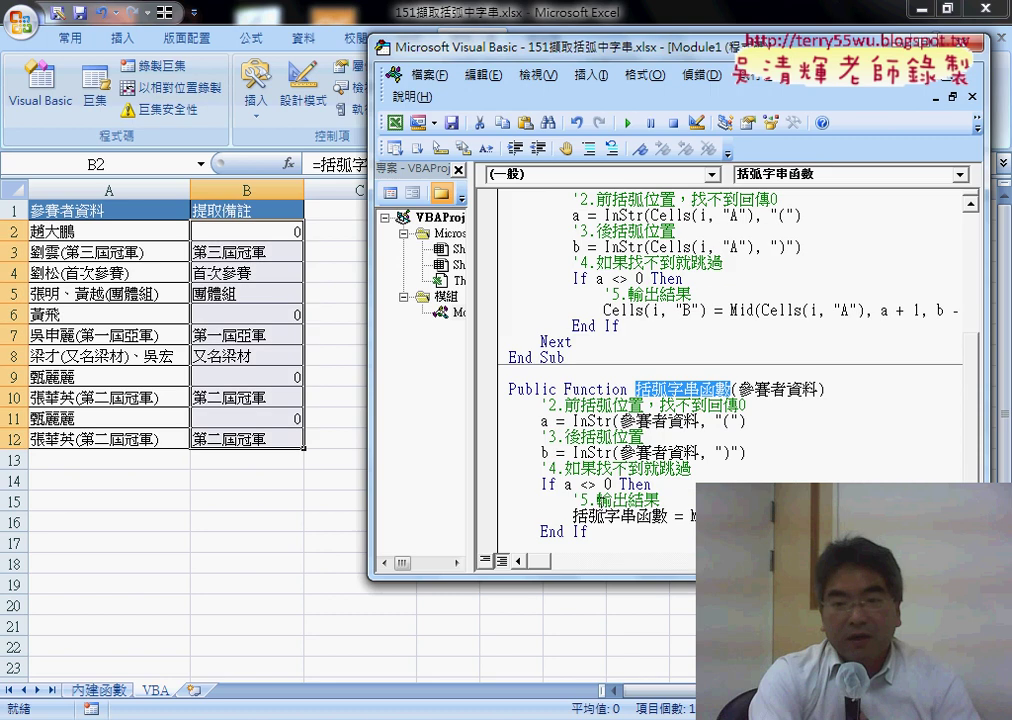
left_click(606, 214)
left_click_drag(450, 50, 386, 48)
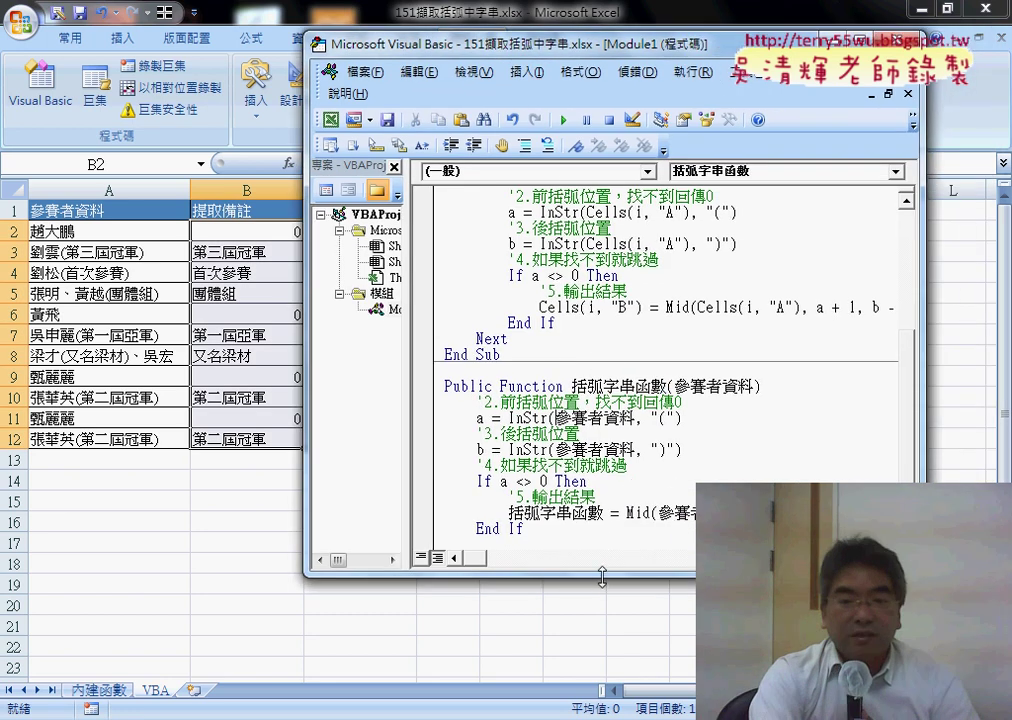
left_click_drag(603, 576, 603, 616)
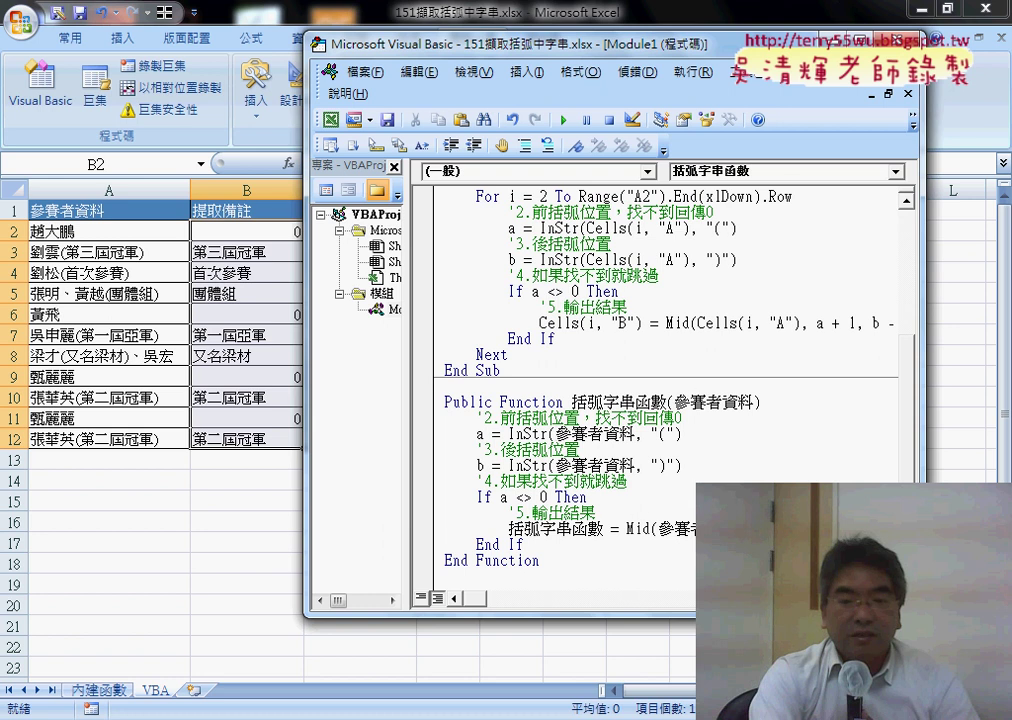
mouse_move(880, 529)
left_mouse_down()
mouse_move(509, 528)
mouse_move(588, 497)
left_mouse_up()
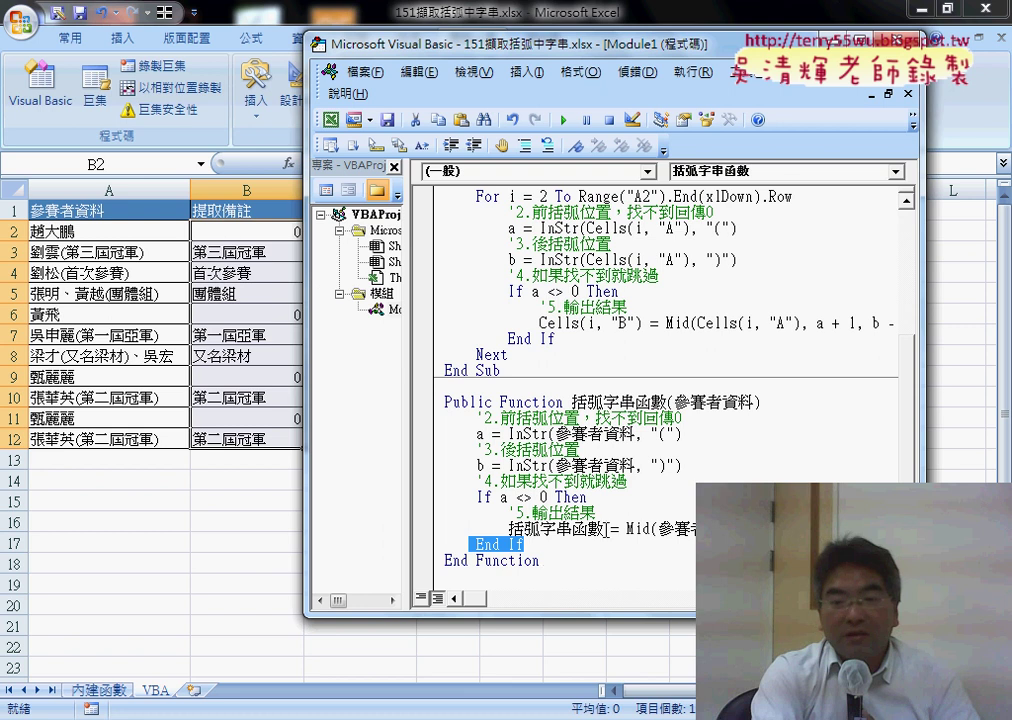
left_click_drag(606, 529, 508, 529)
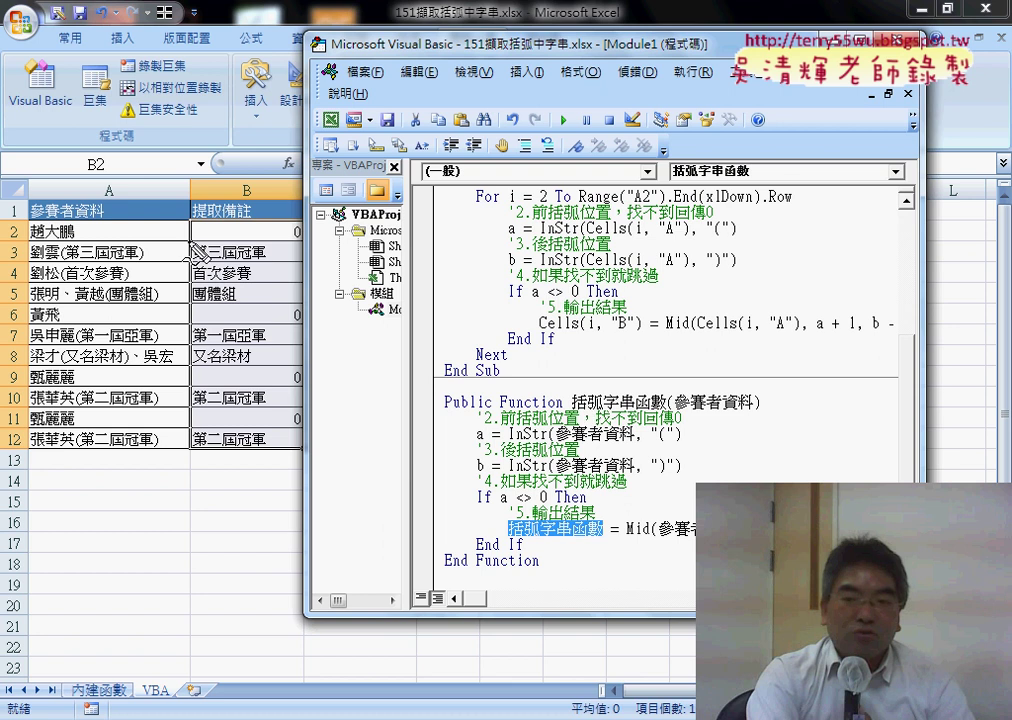
left_click_drag(290, 233, 300, 236)
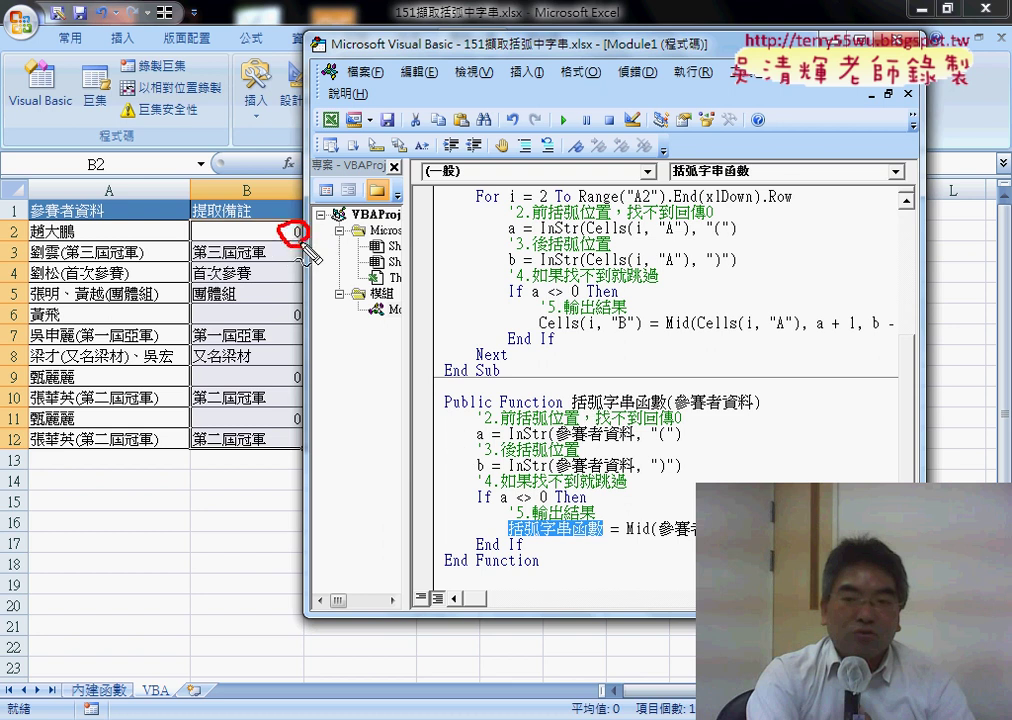
left_click_drag(572, 411, 660, 411)
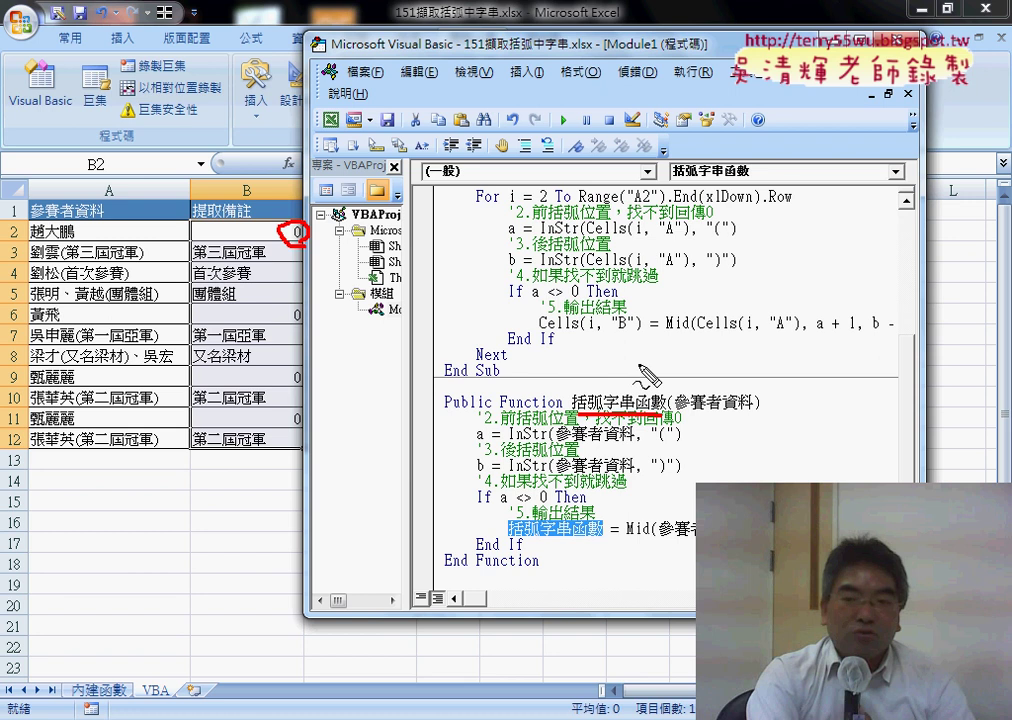
mouse_move(656, 358)
left_mouse_down()
mouse_move(671, 366)
mouse_move(690, 355)
mouse_move(705, 385)
left_mouse_up()
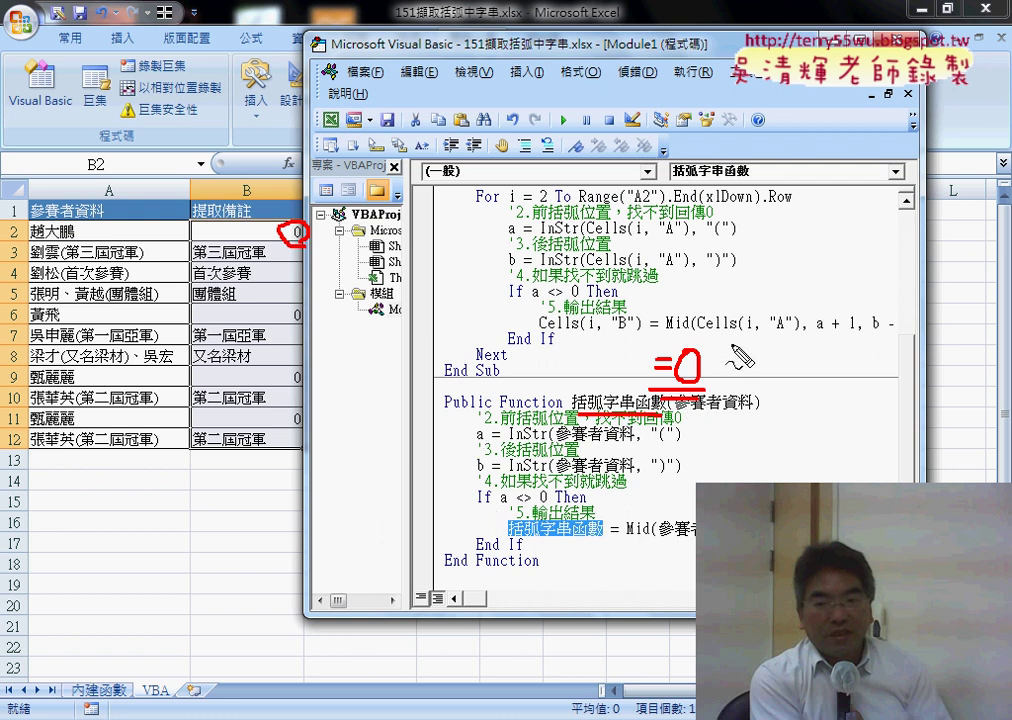
mouse_move(730, 340)
left_mouse_down()
mouse_move(732, 356)
mouse_move(770, 352)
mouse_move(714, 381)
mouse_move(712, 345)
left_mouse_up()
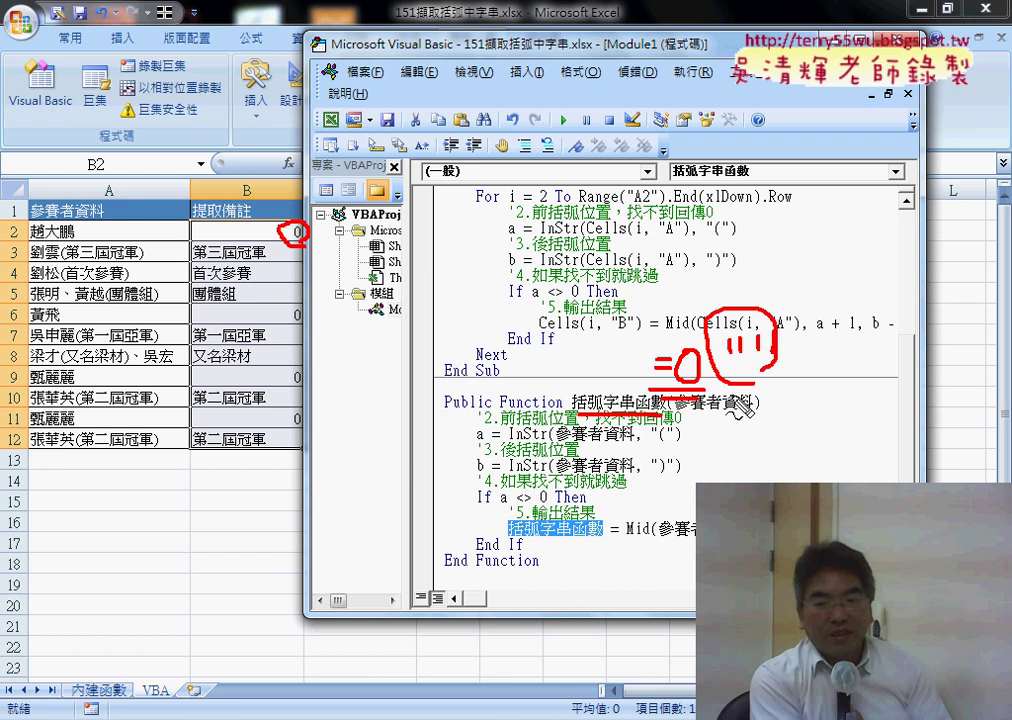
key("Escape")
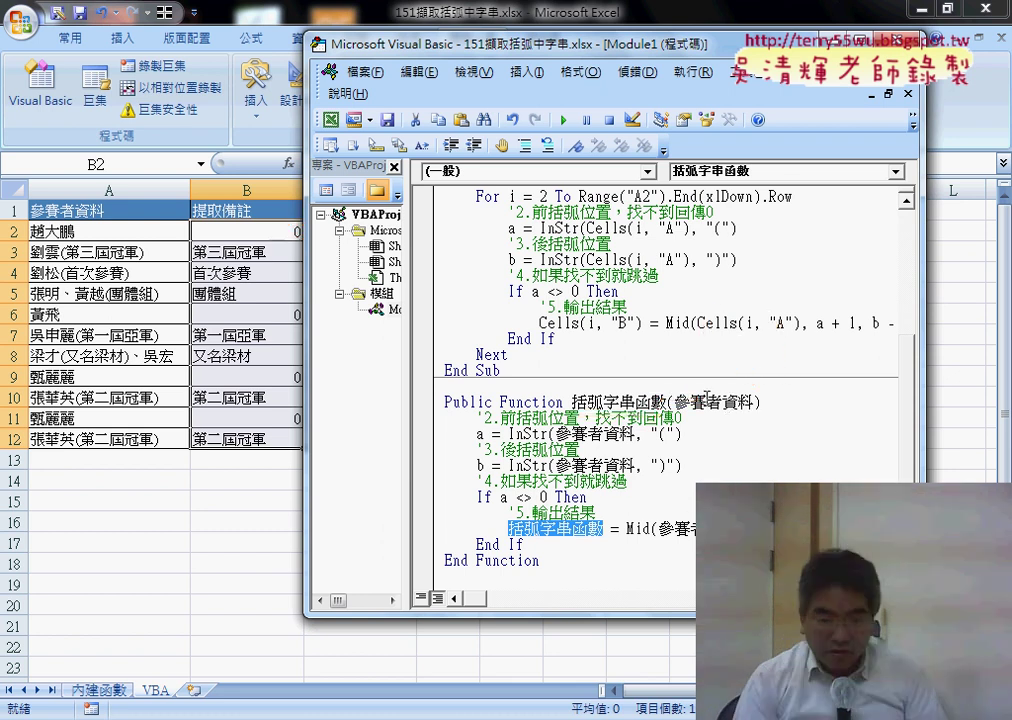
left_click_drag(476, 497, 587, 497)
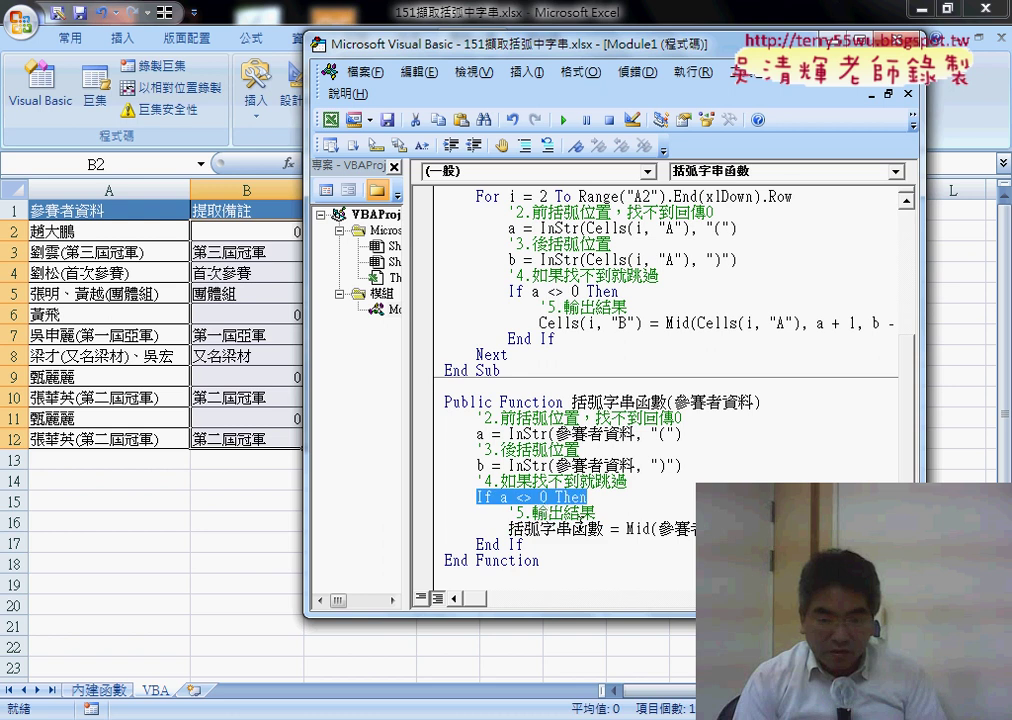
left_click(612, 530)
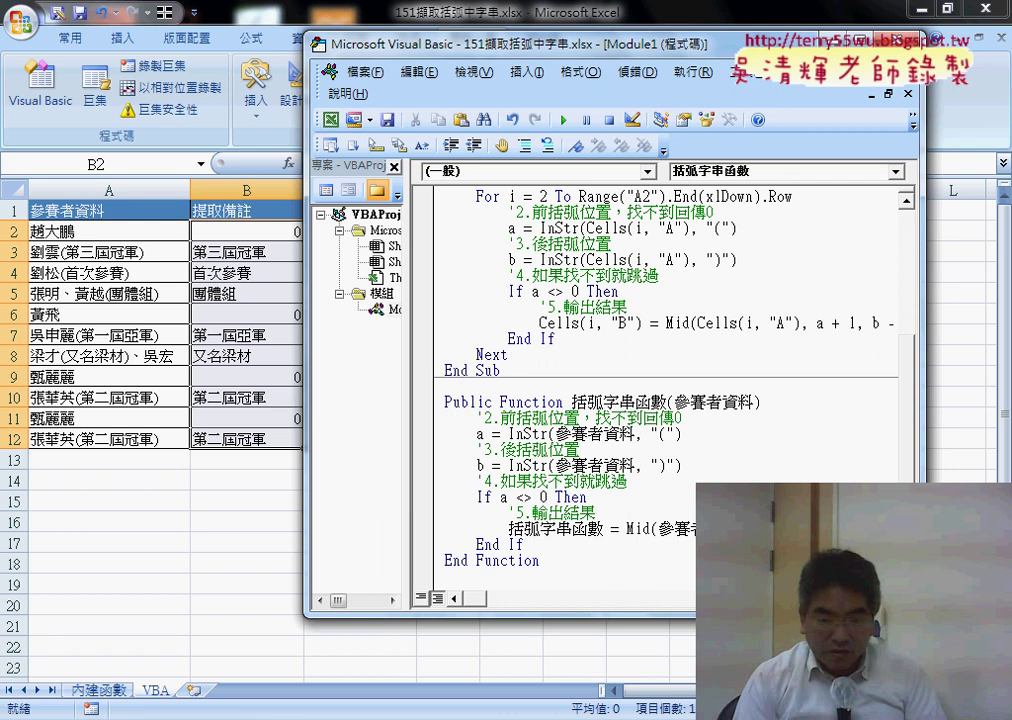
Add an Else line below the Mid assignment in 括弧字串函數
key("Return")
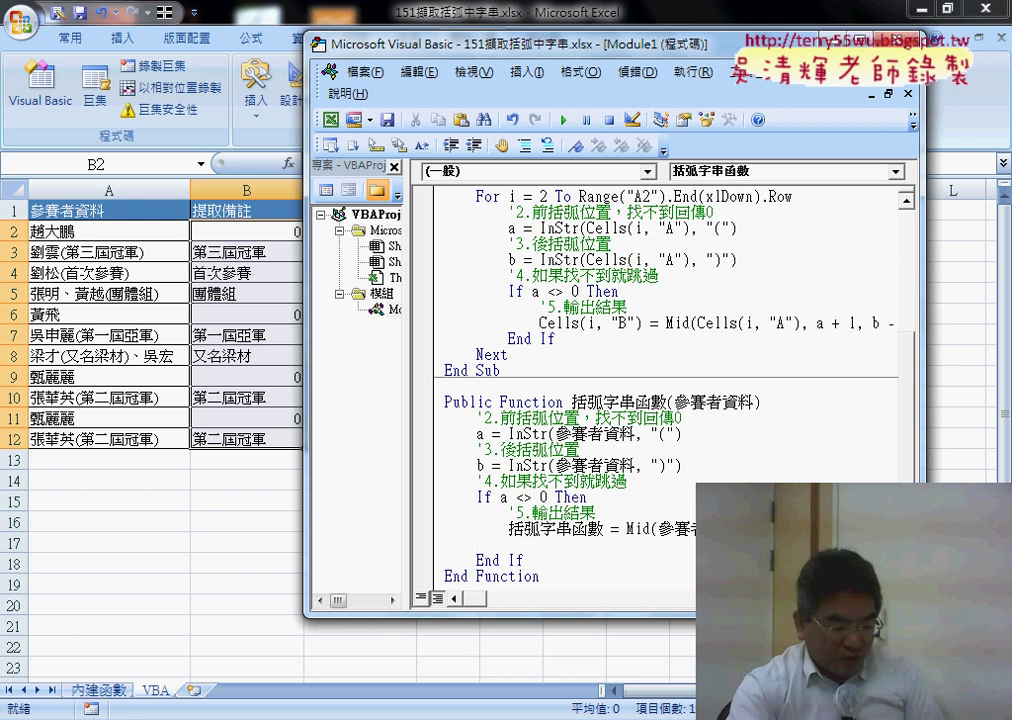
key("u")
key("BackSpace")
type("el")
type("se")
key("Return")
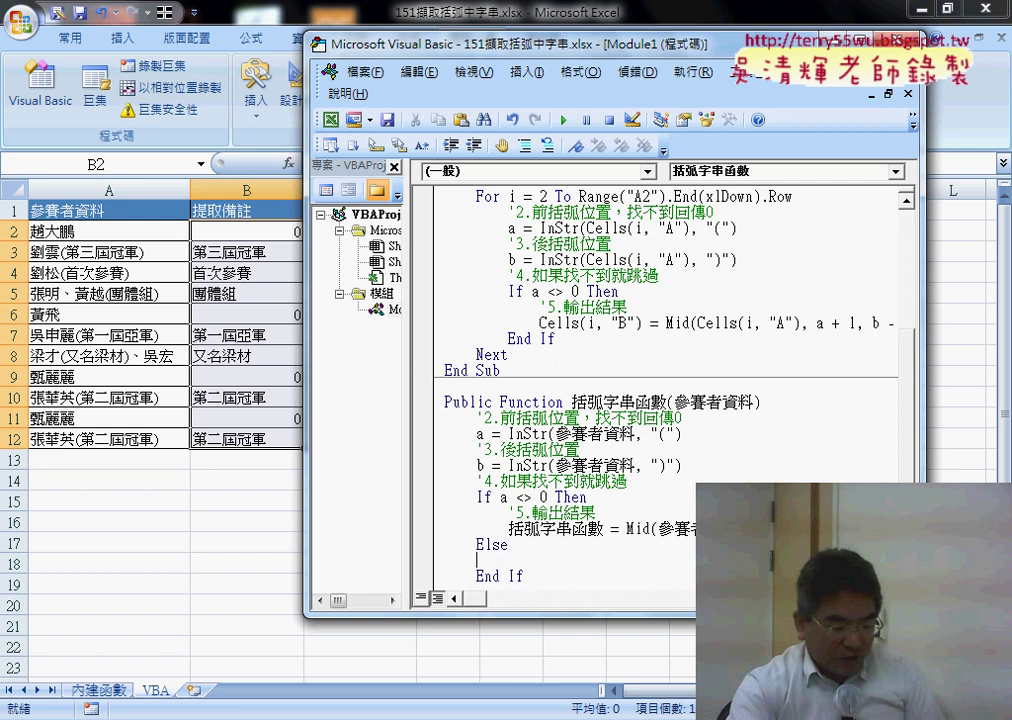
Under Else, set 括弧字串函數 = "", then return to the worksheet to edit B2's formula
scroll(497, 413, "down", 1)
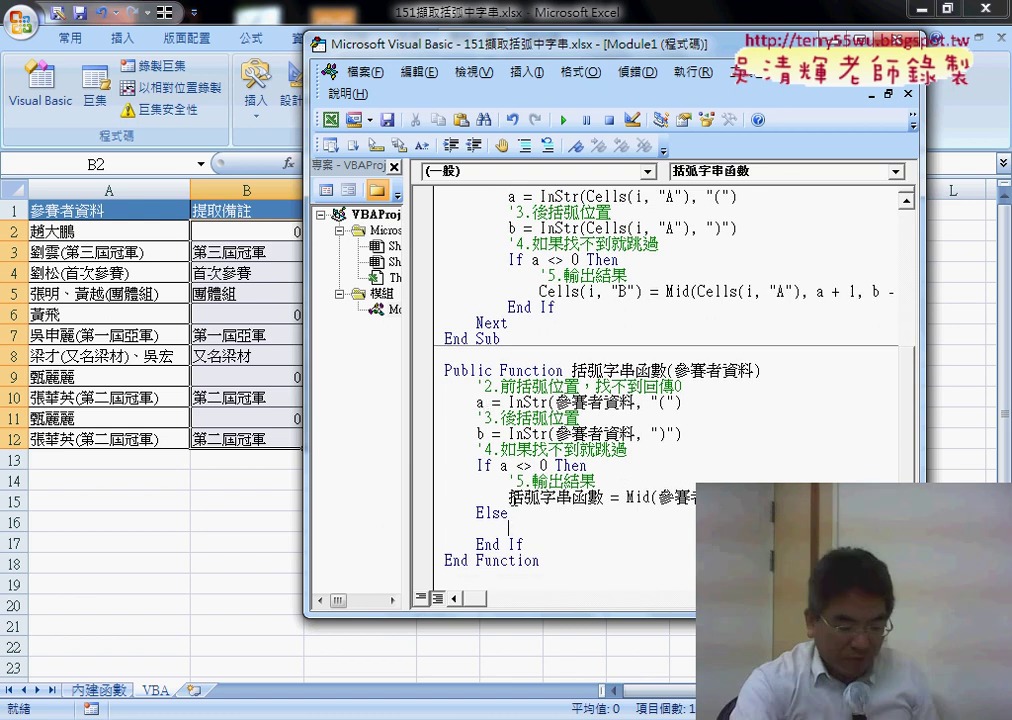
left_click_drag(508, 497, 620, 497)
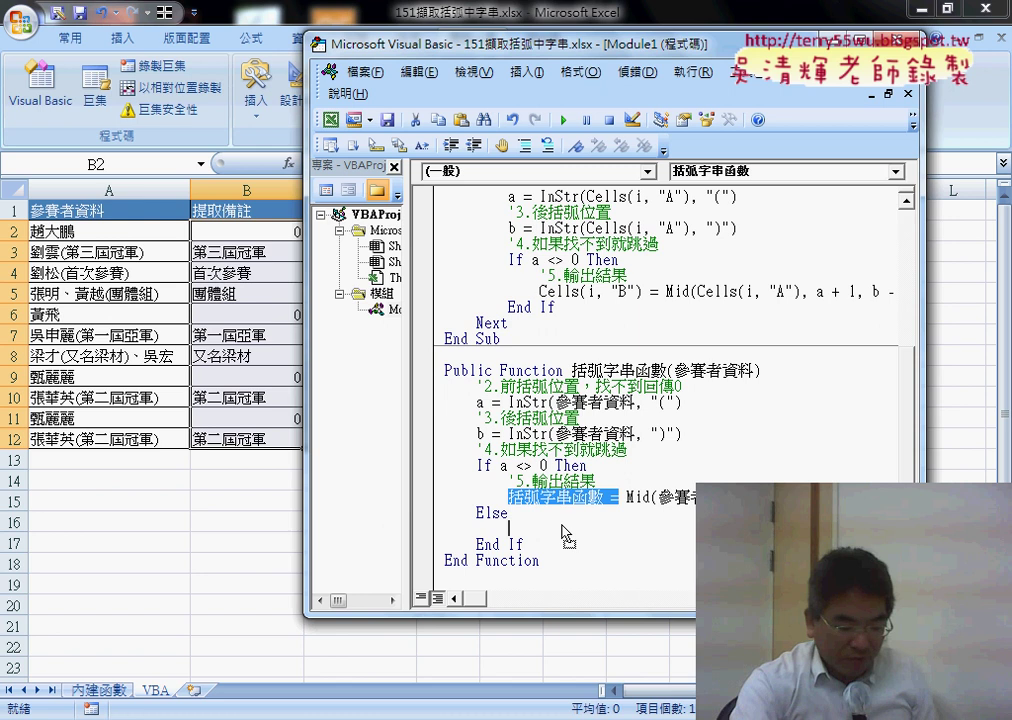
type("括弧字串函數 =")
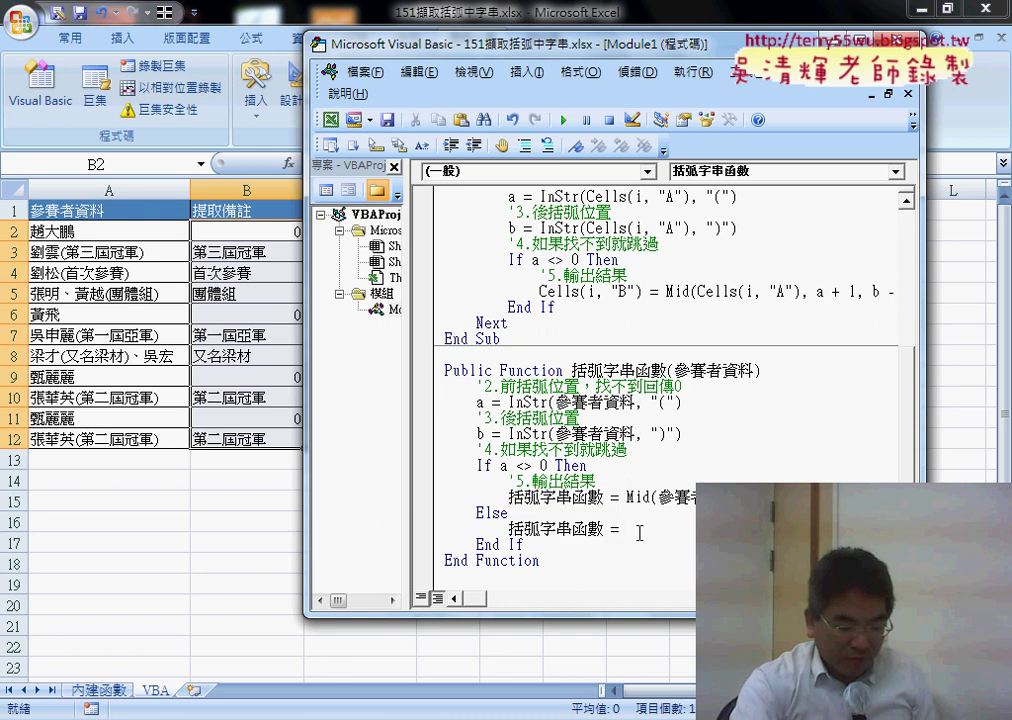
type("\"")
type("\"")
left_click(459, 528)
left_click_drag(459, 528, 423, 517)
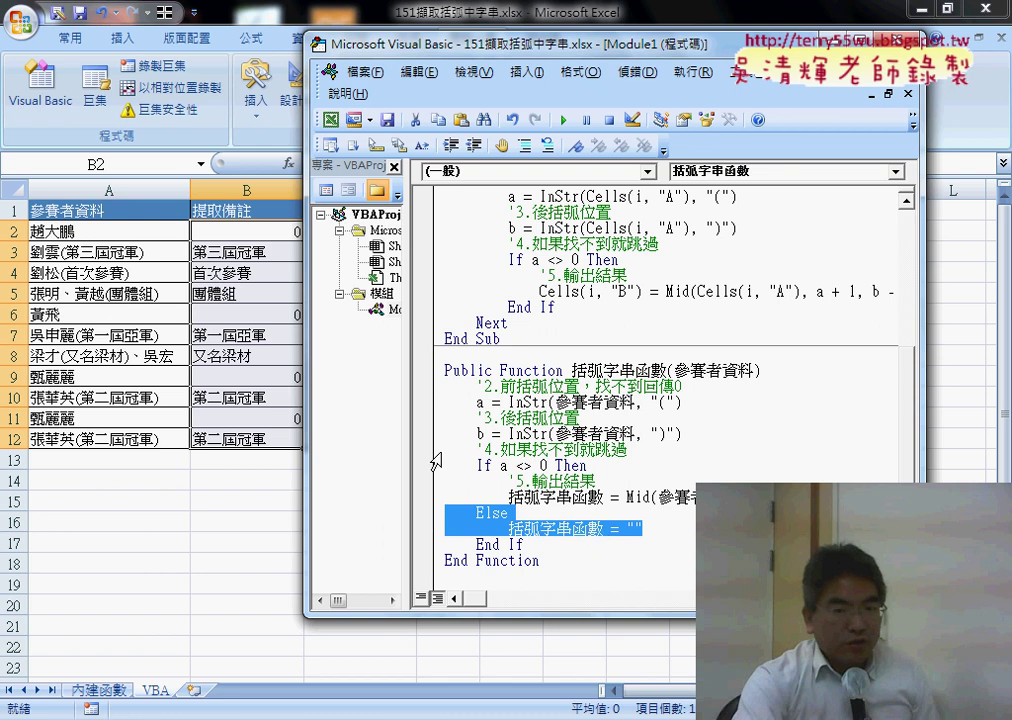
left_click(286, 228)
left_click(385, 163)
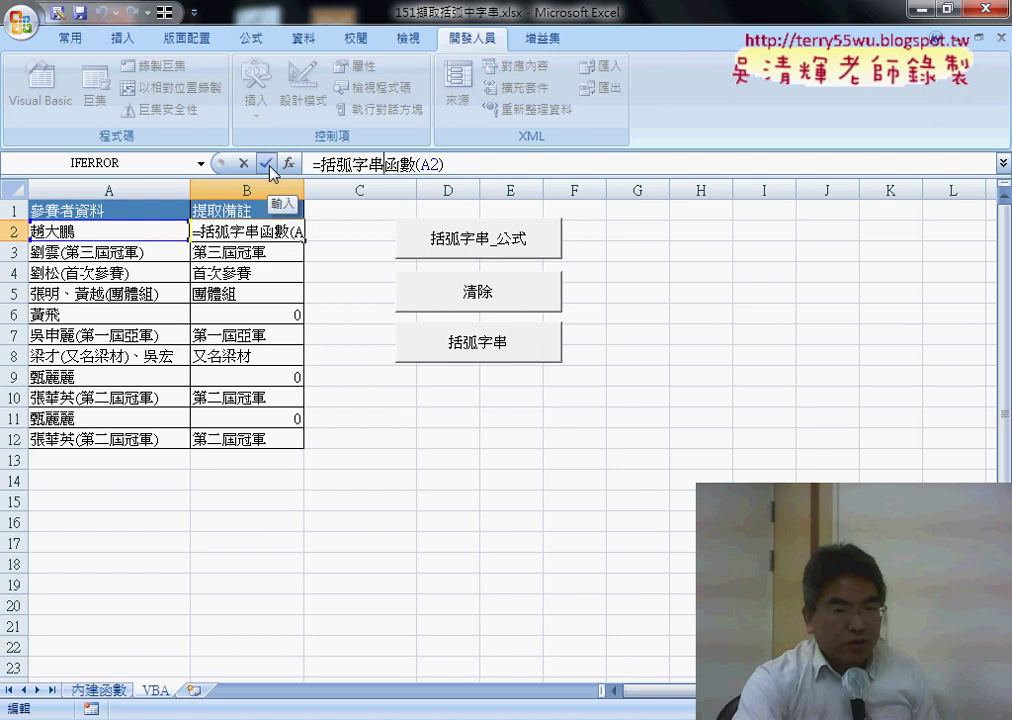
Recalculate B2 so bracket-less rows show blank instead of 0, then reopen the VBA code
key("Return")
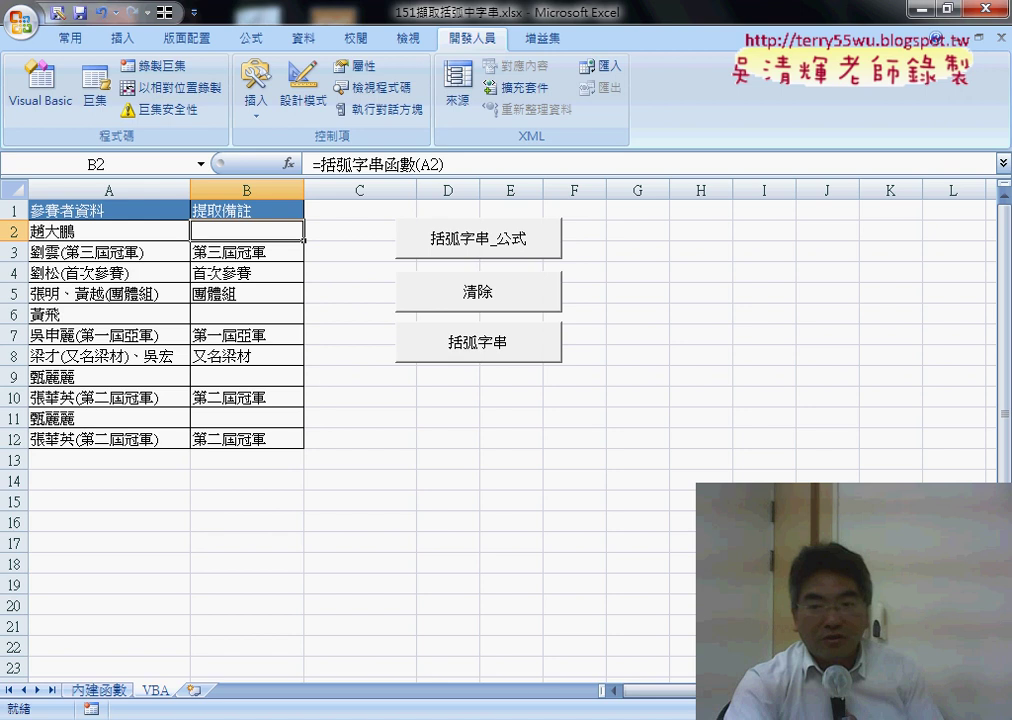
key("alt+F11")
left_click(537, 436)
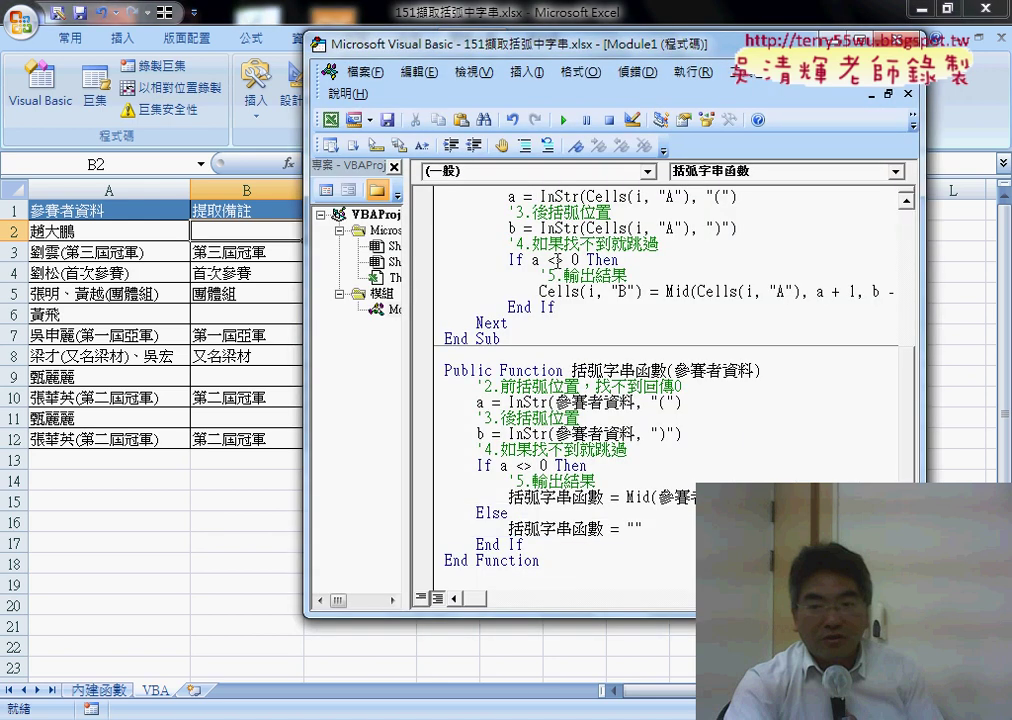
scroll(533, 289, "up", 1)
scroll(597, 321, "up", 1)
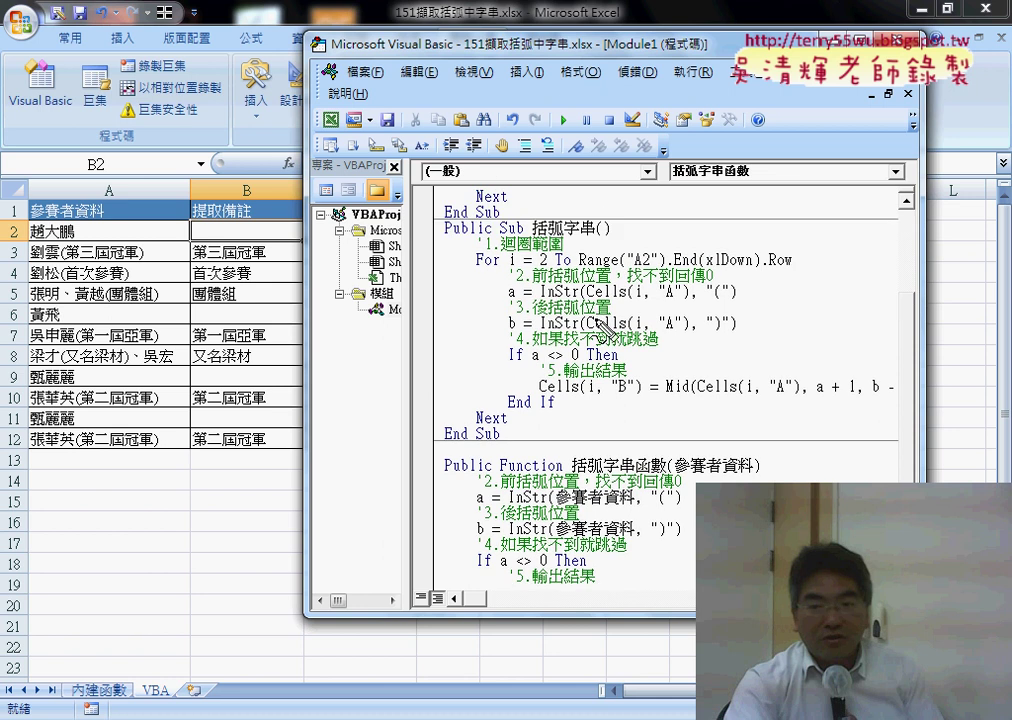
key("ctrl+2")
mouse_move(537, 408)
left_mouse_down()
mouse_move(480, 298)
mouse_move(575, 425)
left_mouse_up()
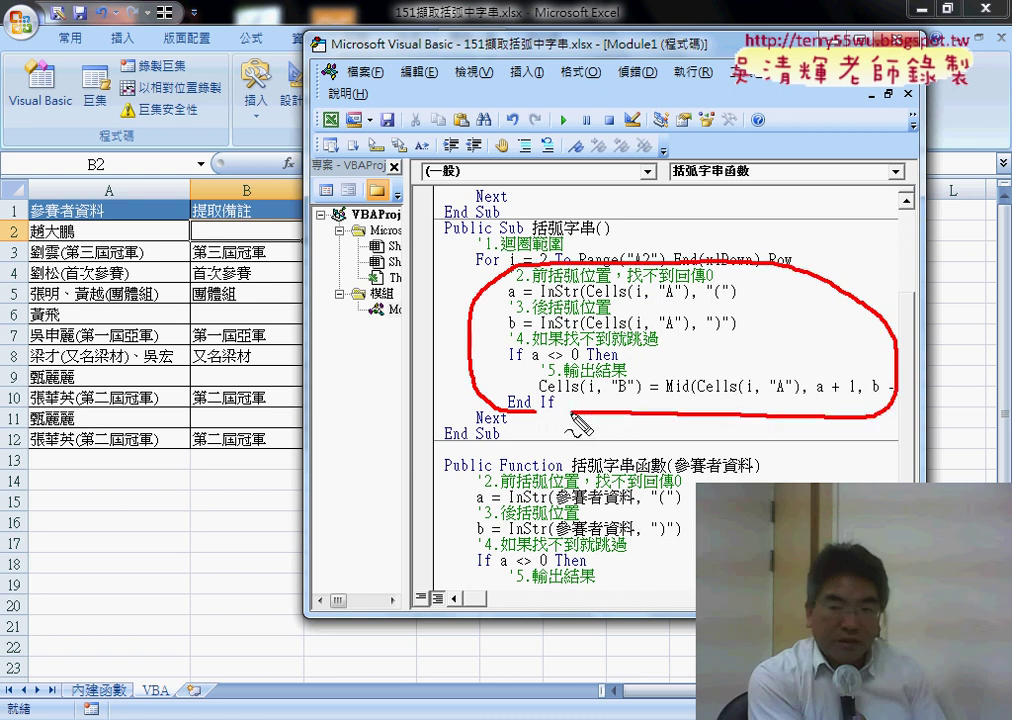
left_click_drag(617, 298, 683, 297)
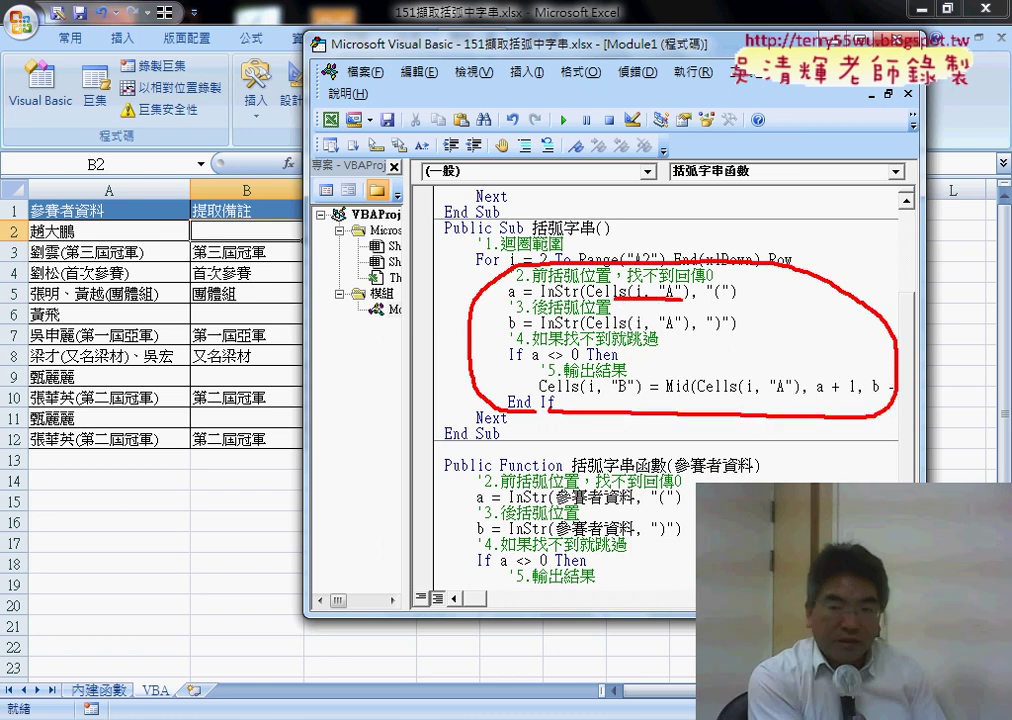
left_click_drag(673, 475, 745, 474)
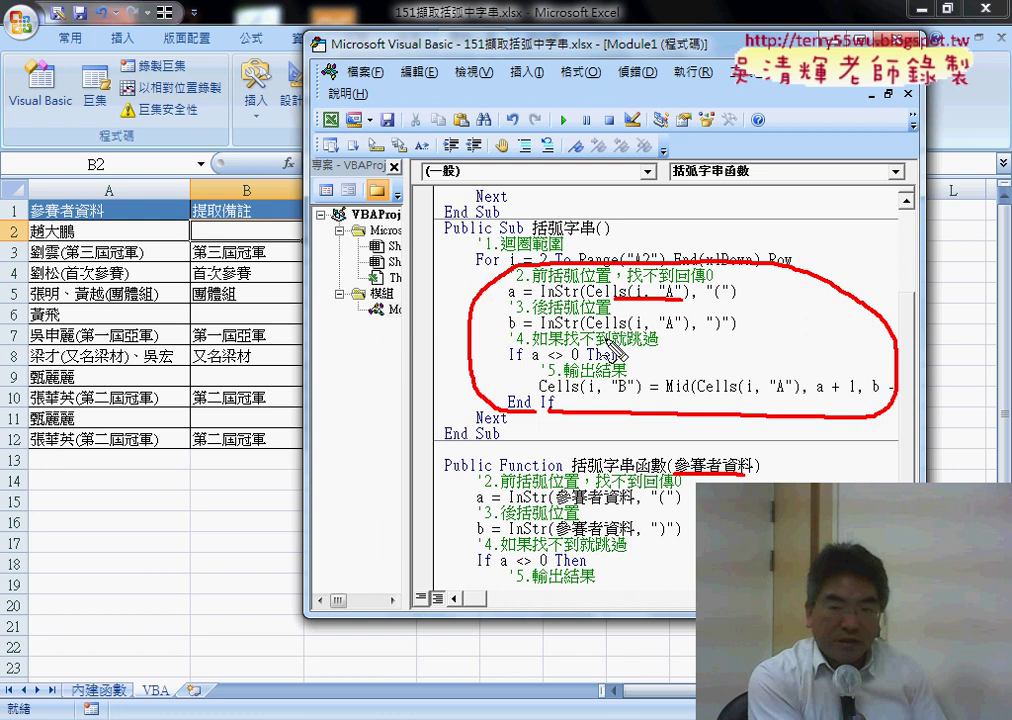
left_click_drag(548, 394, 628, 393)
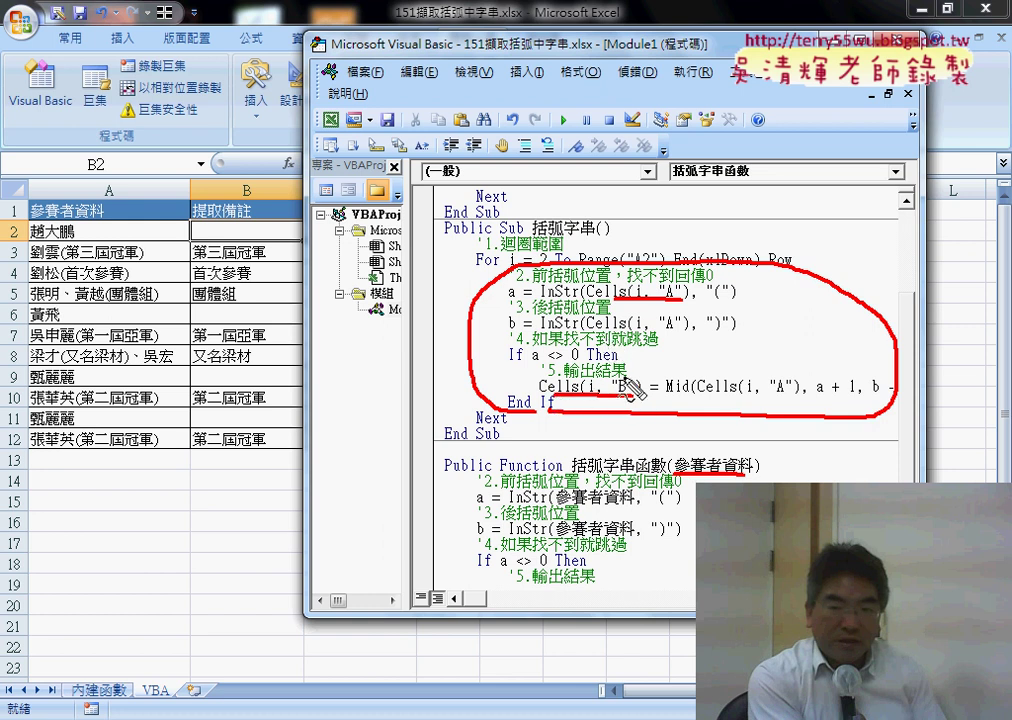
left_click_drag(572, 474, 652, 473)
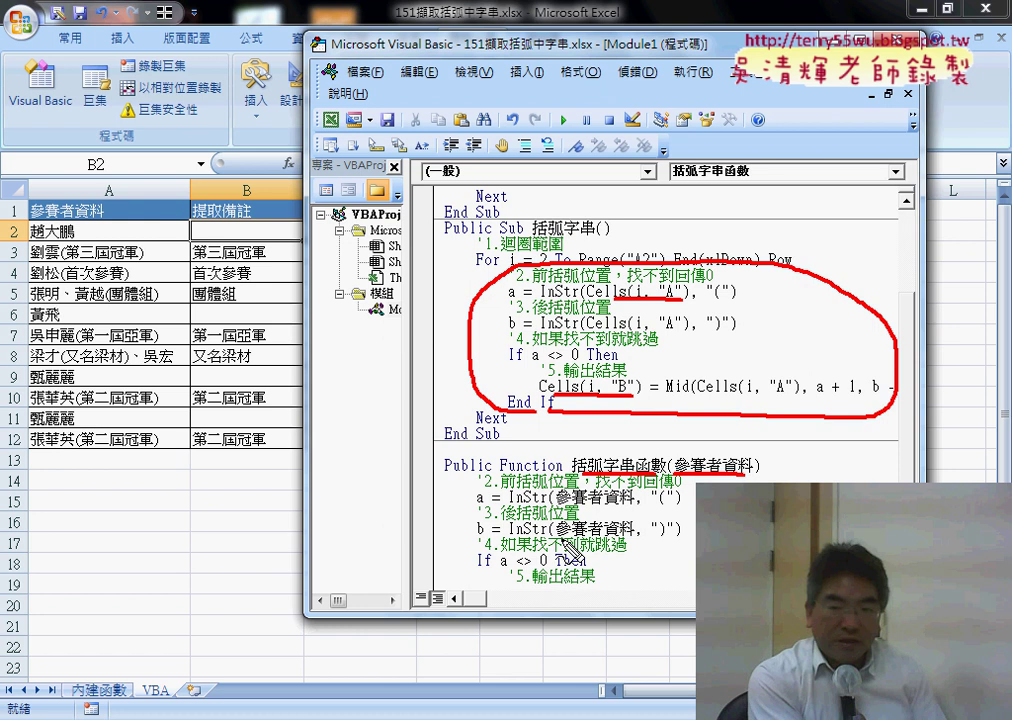
key("Escape")
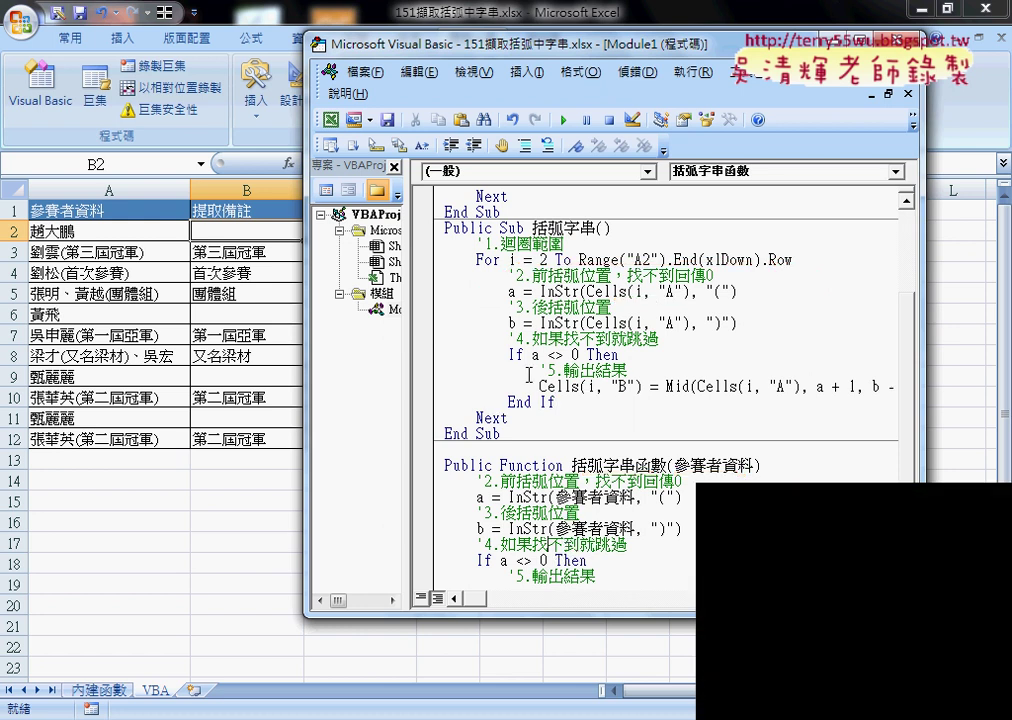
scroll(463, 477, "down", 2)
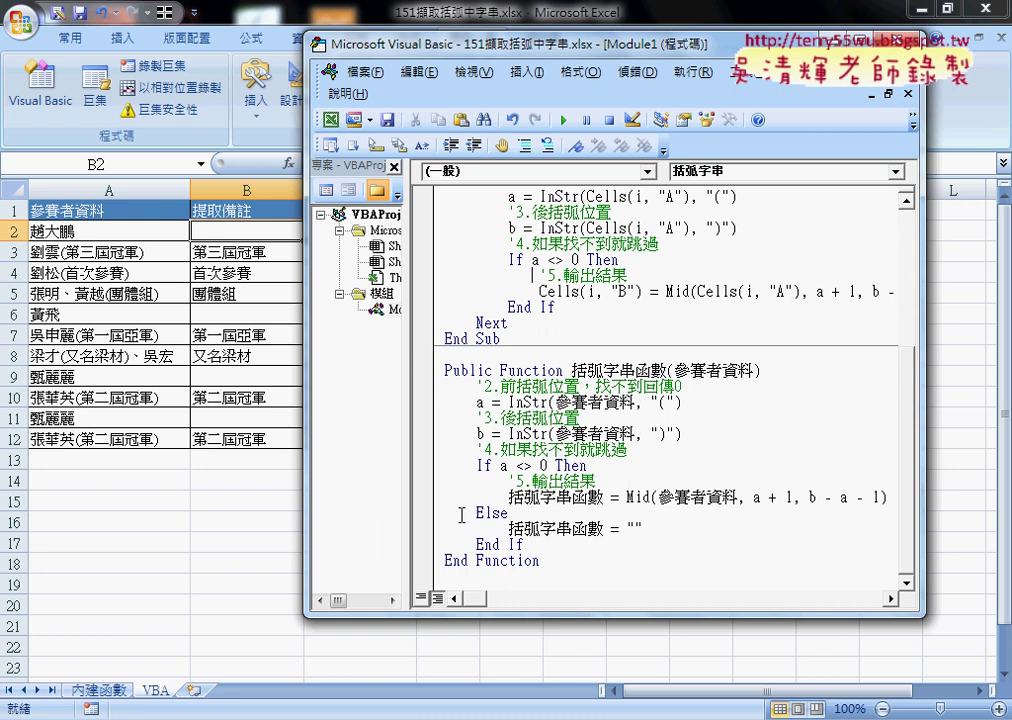
left_click_drag(434, 513, 432, 538)
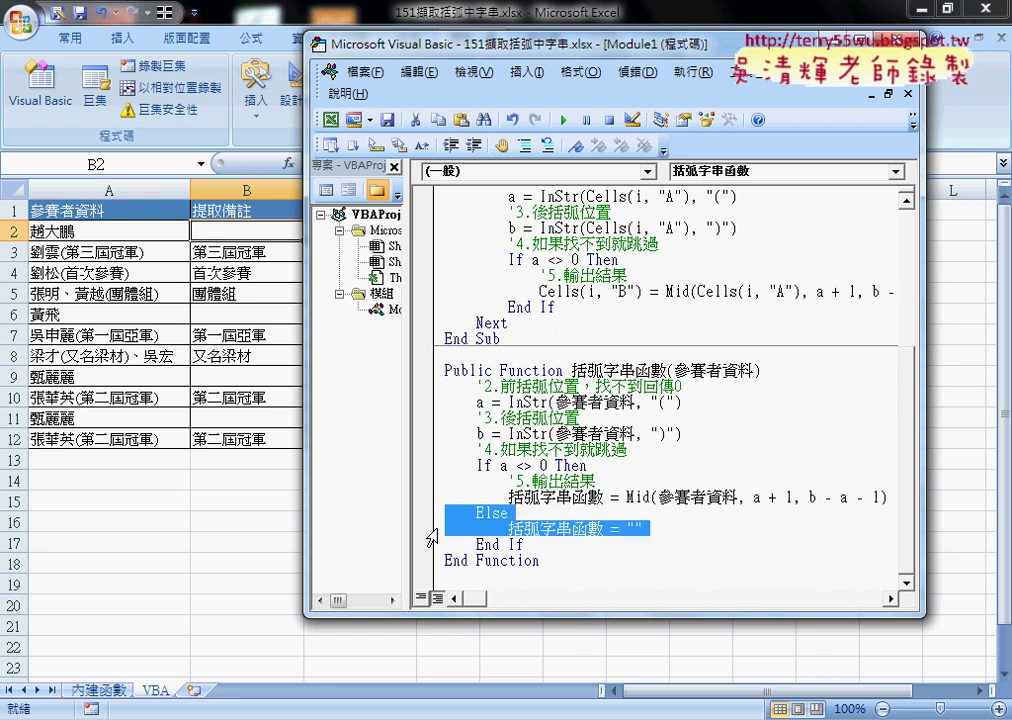